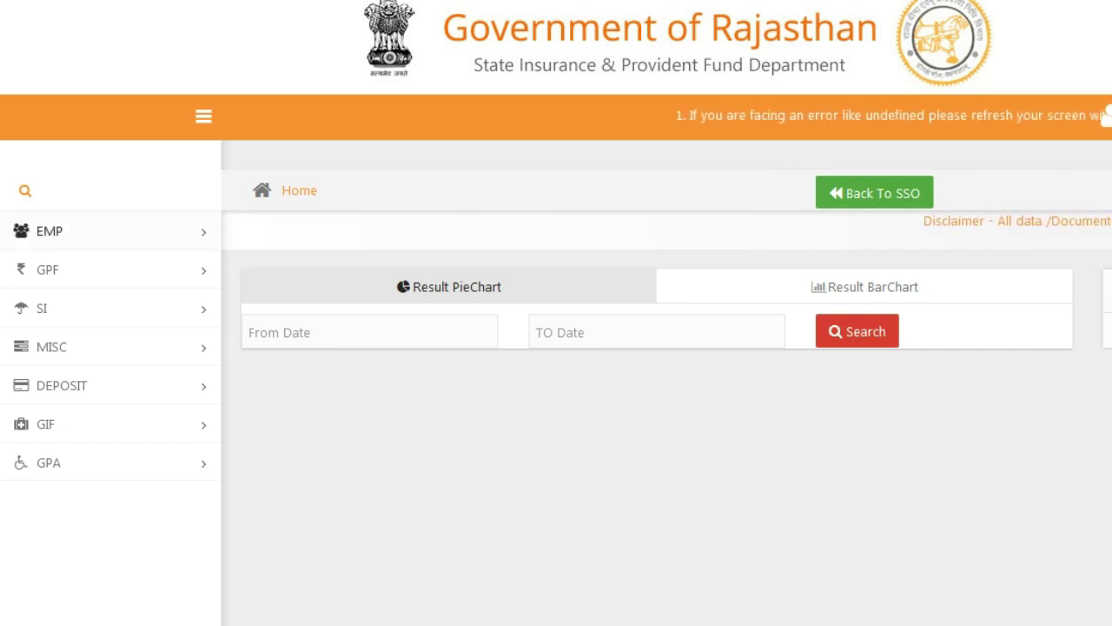
Go to EMP > Transaction > Employee and search by EMPLOYEE NAME to open the employee's Basic Detail
{"action": "left_click", "coordinate": [49, 230]}
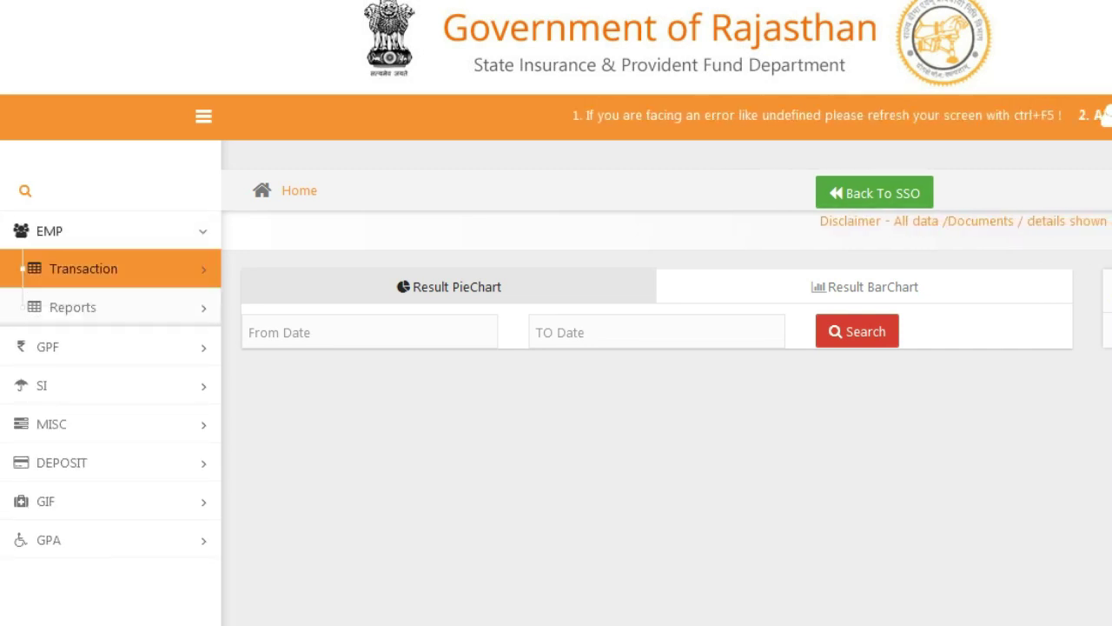
{"action": "left_click", "coordinate": [83, 269]}
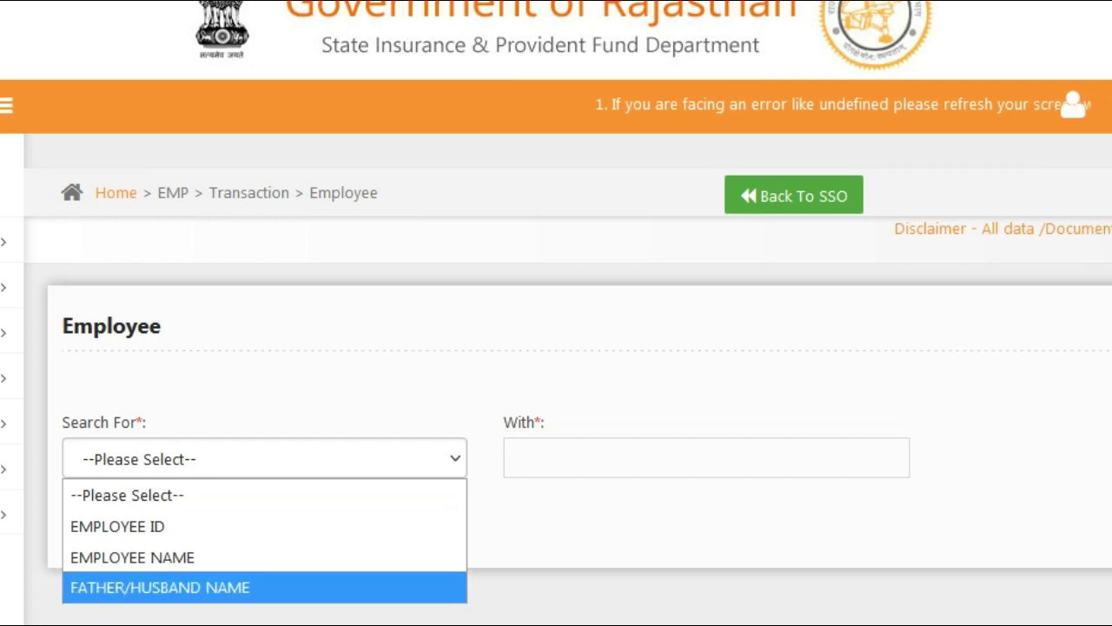
{"action": "key", "text": "Escape"}
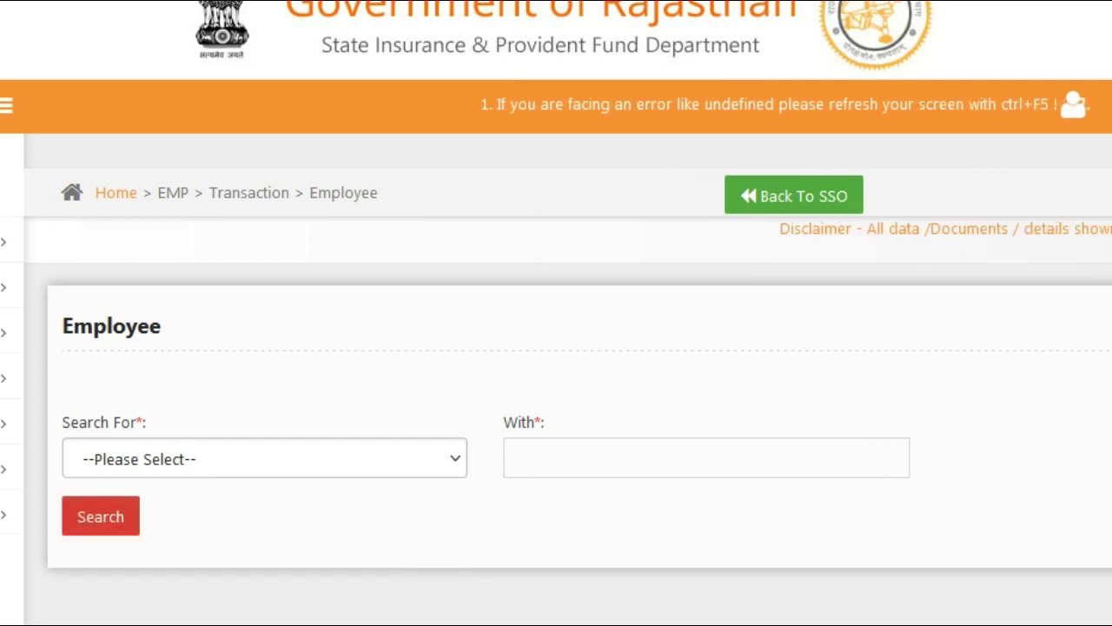
{"action": "key", "text": "Down"}
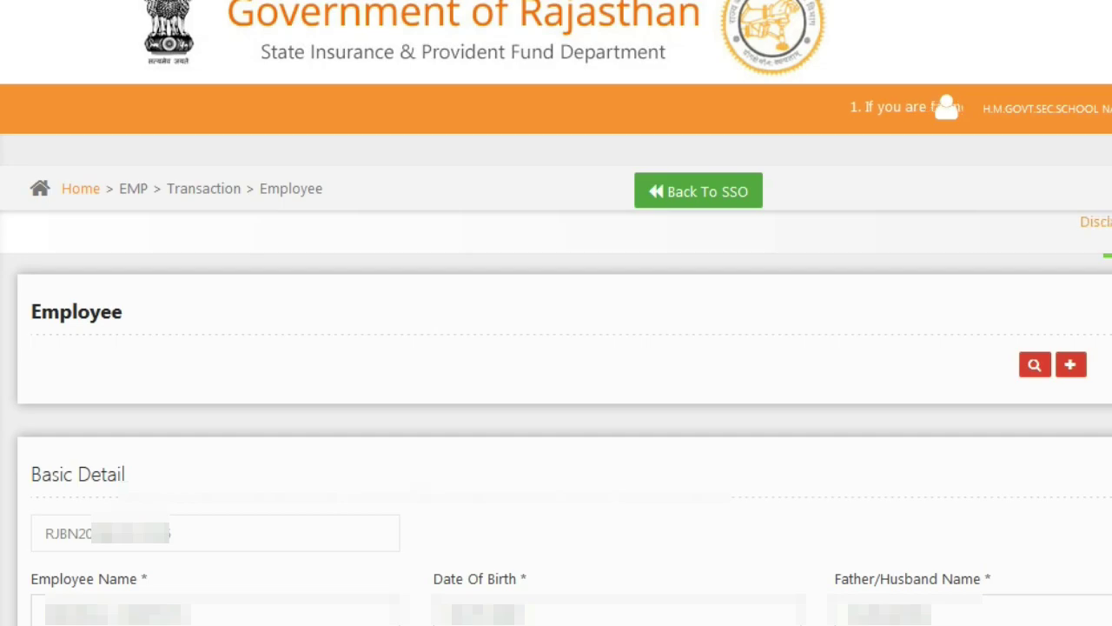
Go through Family & Nominee Details to the Scheme Details tab showing the GPF/NPS and SI fields
{"action": "scroll", "coordinate": [556, 347], "scroll_direction": "down", "scroll_amount": 7}
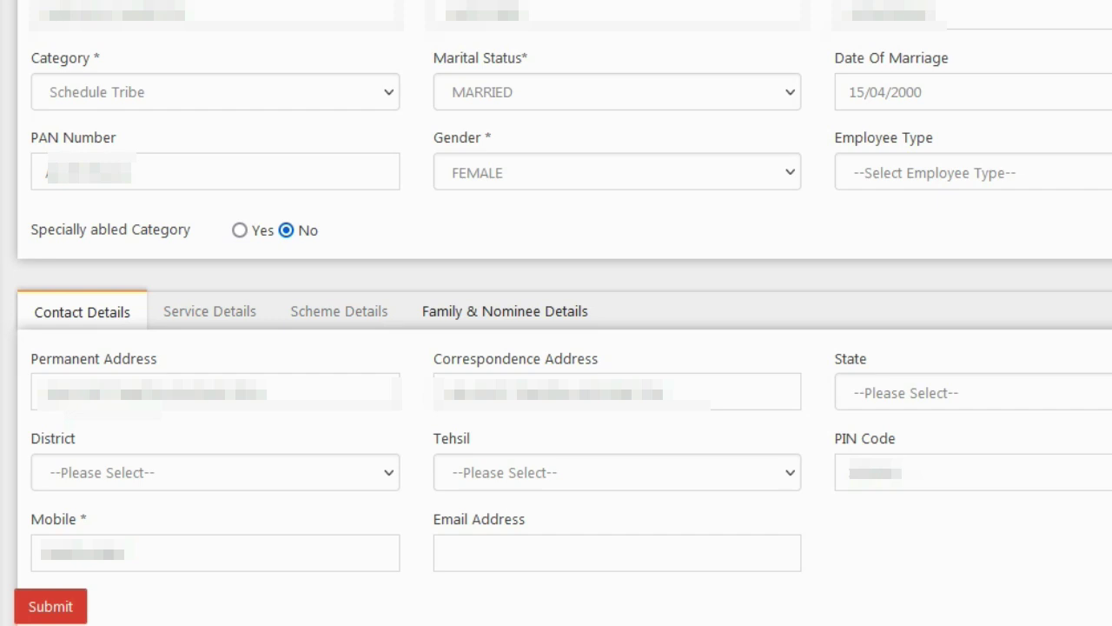
{"action": "left_click", "coordinate": [505, 311]}
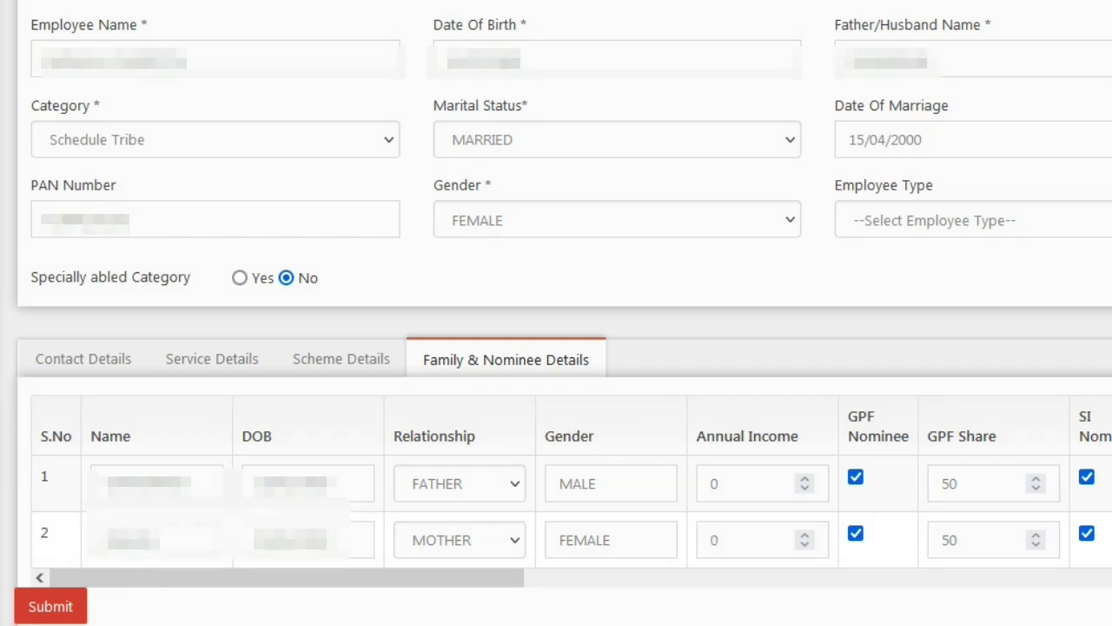
{"action": "left_click", "coordinate": [340, 359]}
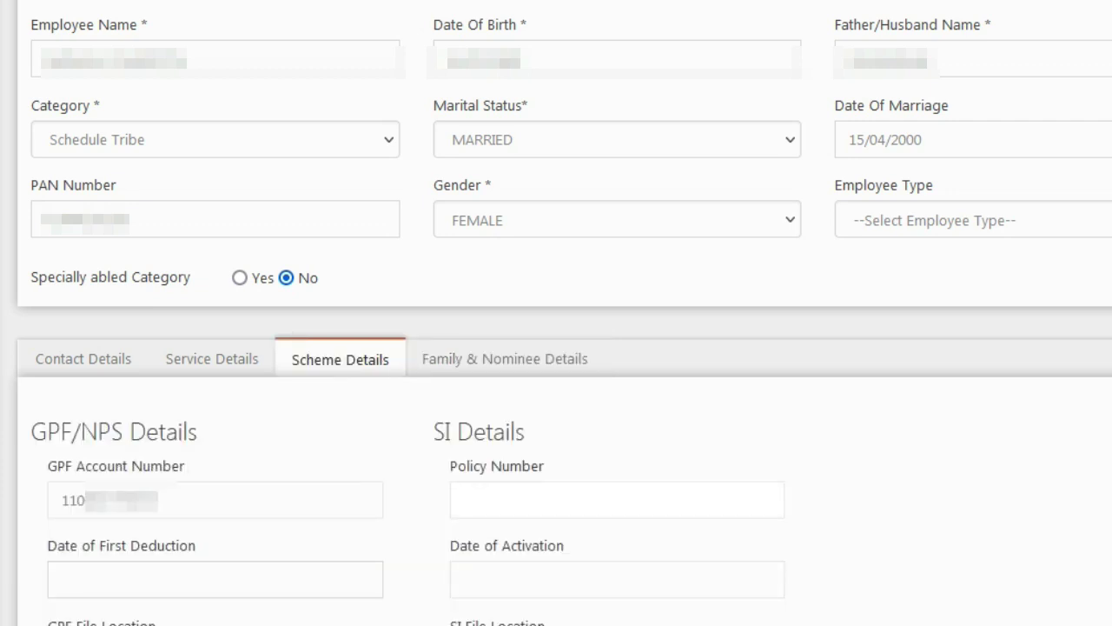
{"action": "scroll", "coordinate": [557, 348], "scroll_direction": "down", "scroll_amount": 1}
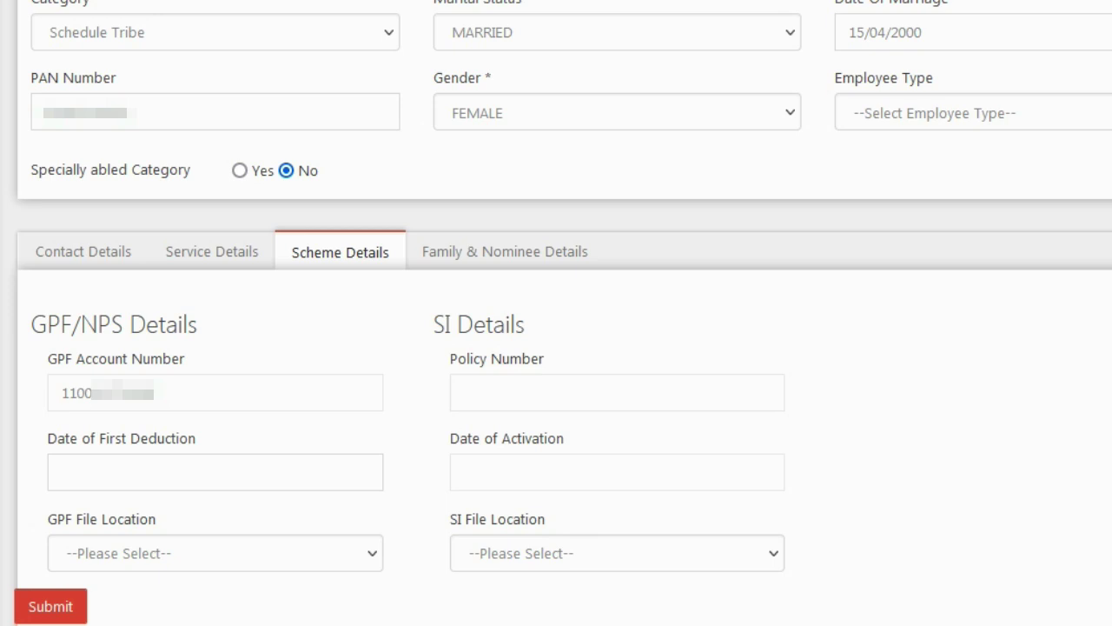
Submit the employee record, confirm the prompt and acknowledge 'Data saved successfully'
{"action": "left_click", "coordinate": [50, 605]}
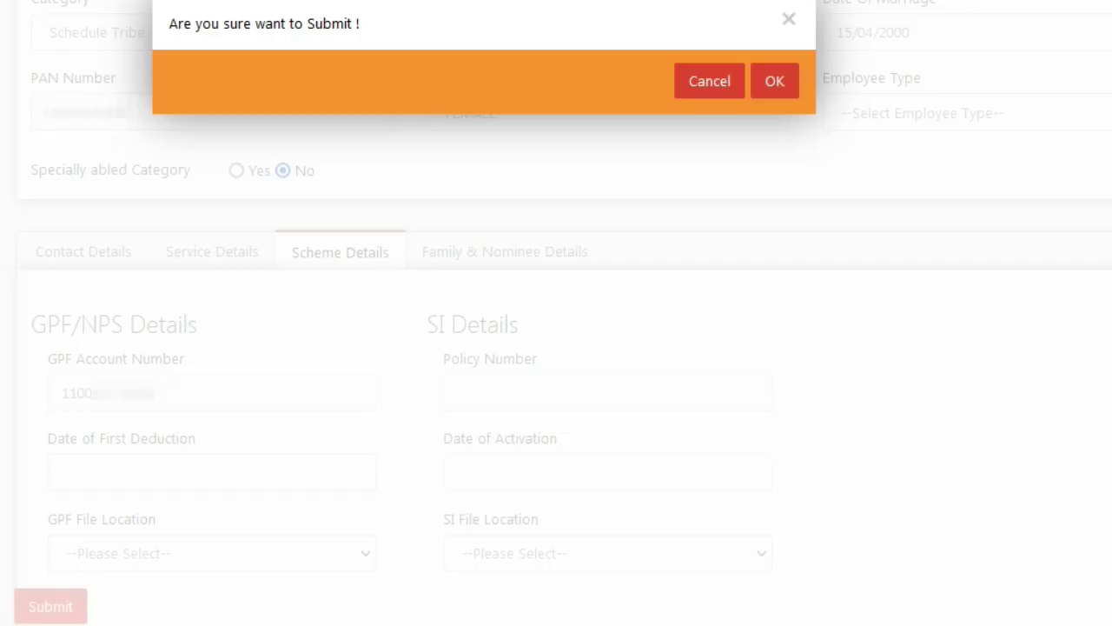
{"action": "left_click", "coordinate": [774, 80]}
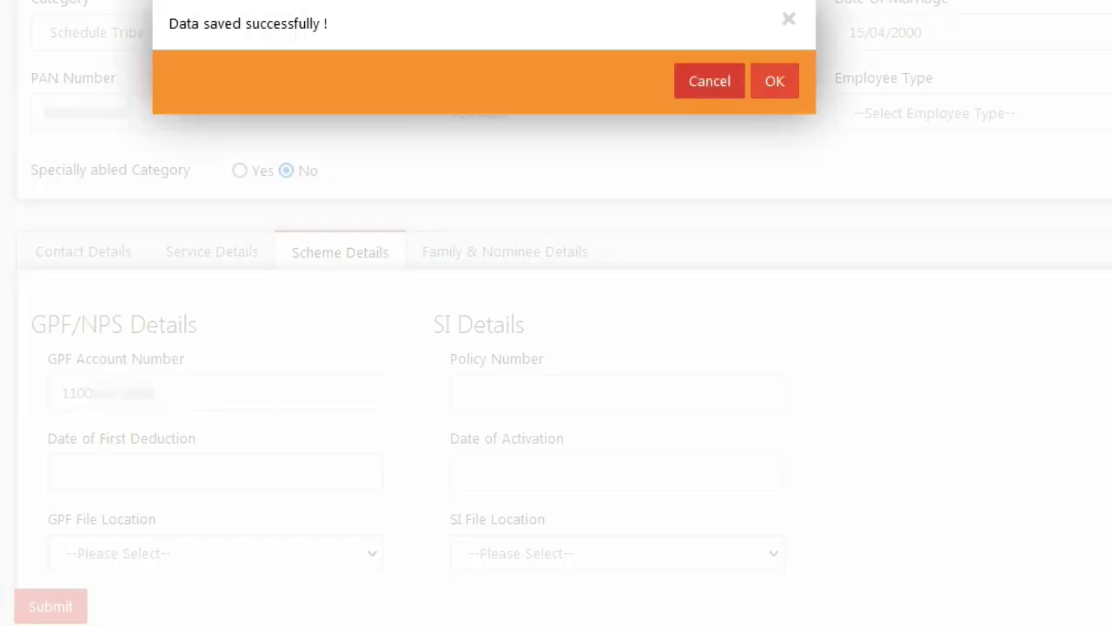
{"action": "left_click", "coordinate": [774, 80]}
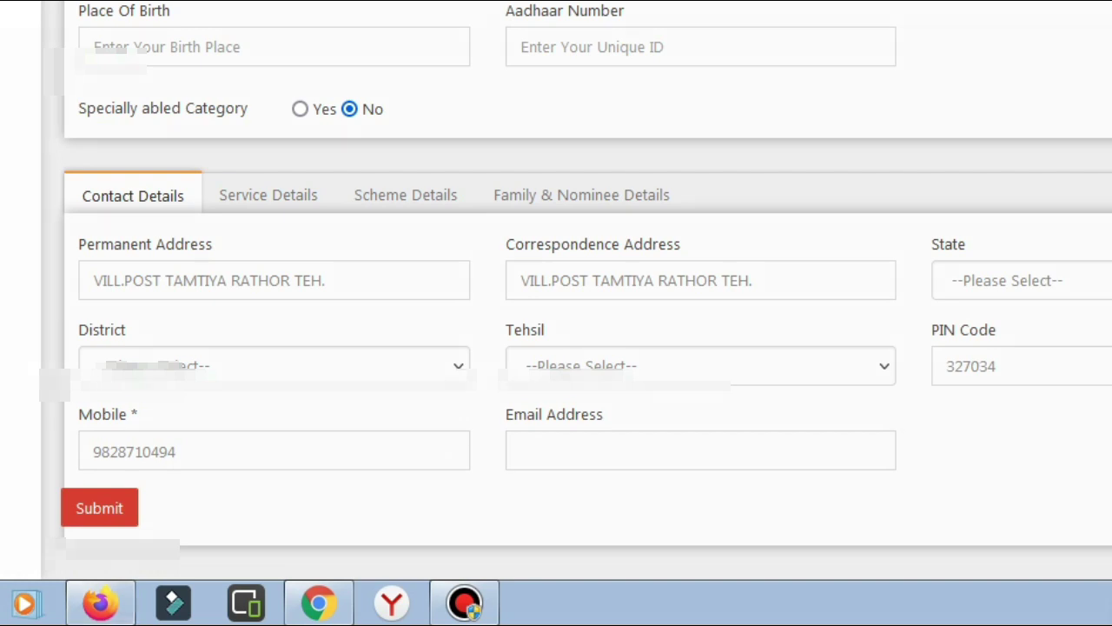
On the Scheme Details tab, enter 11123 as the SI policy number
{"action": "mouse_move", "coordinate": [155, 542]}
{"action": "left_mouse_down"}
{"action": "mouse_move", "coordinate": [78, 567]}
{"action": "mouse_move", "coordinate": [30, 614]}
{"action": "mouse_move", "coordinate": [160, 568]}
{"action": "mouse_move", "coordinate": [87, 564]}
{"action": "left_mouse_up"}
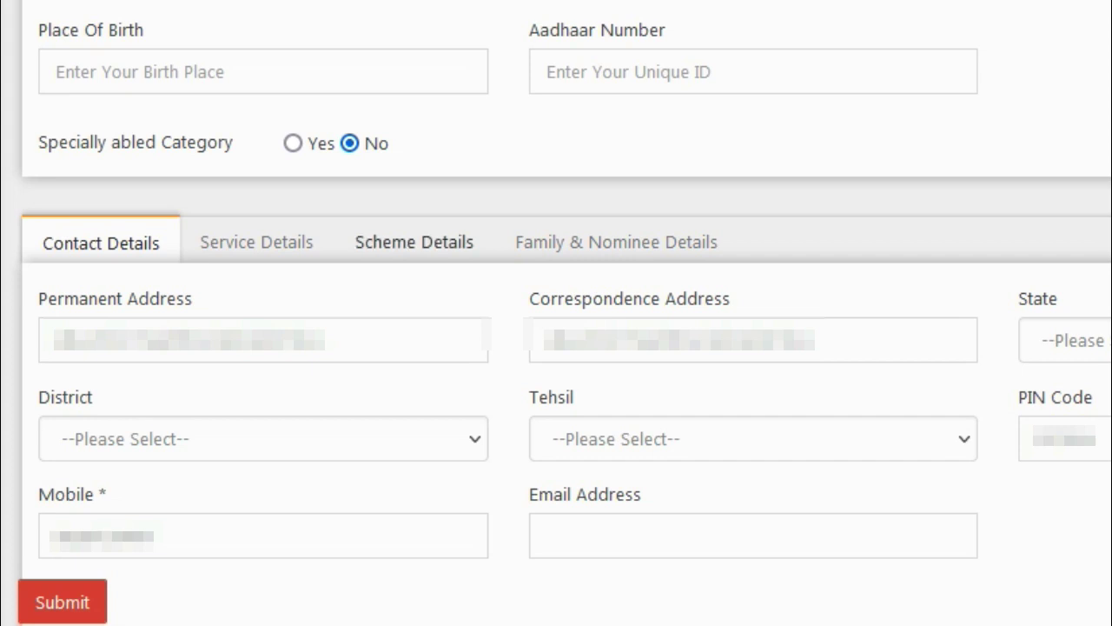
{"action": "left_click", "coordinate": [414, 243]}
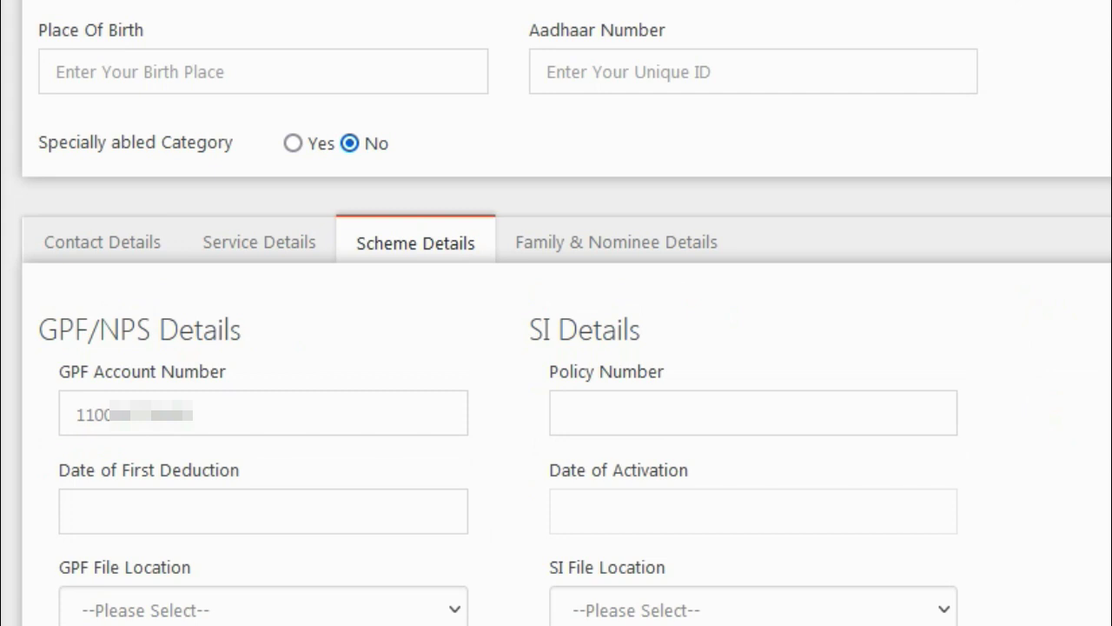
{"action": "left_click", "coordinate": [753, 413]}
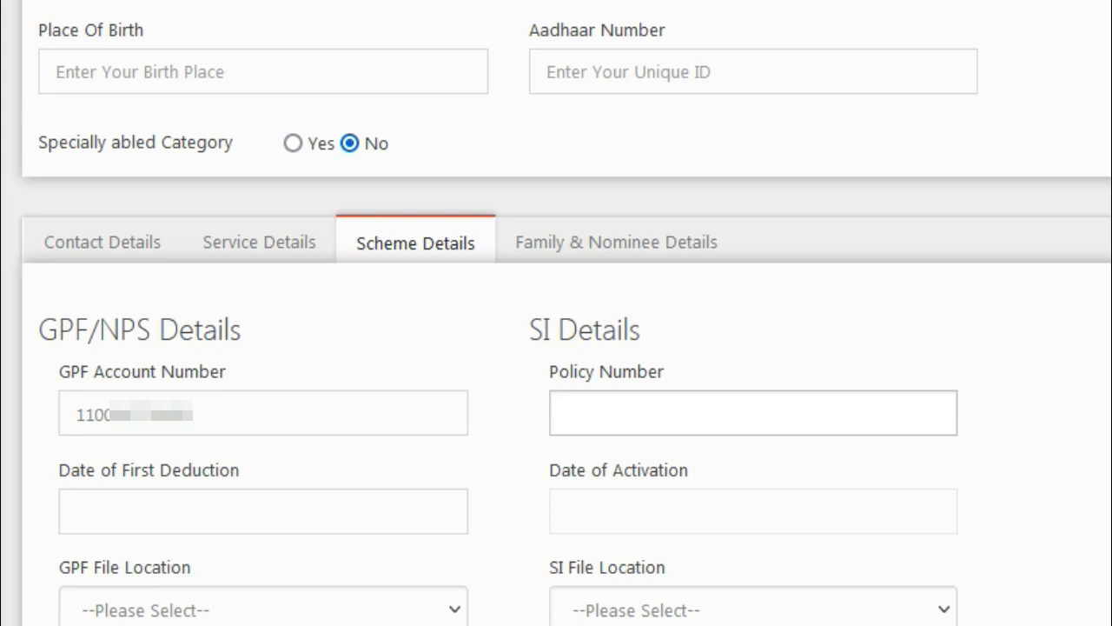
{"action": "left_click", "coordinate": [568, 413]}
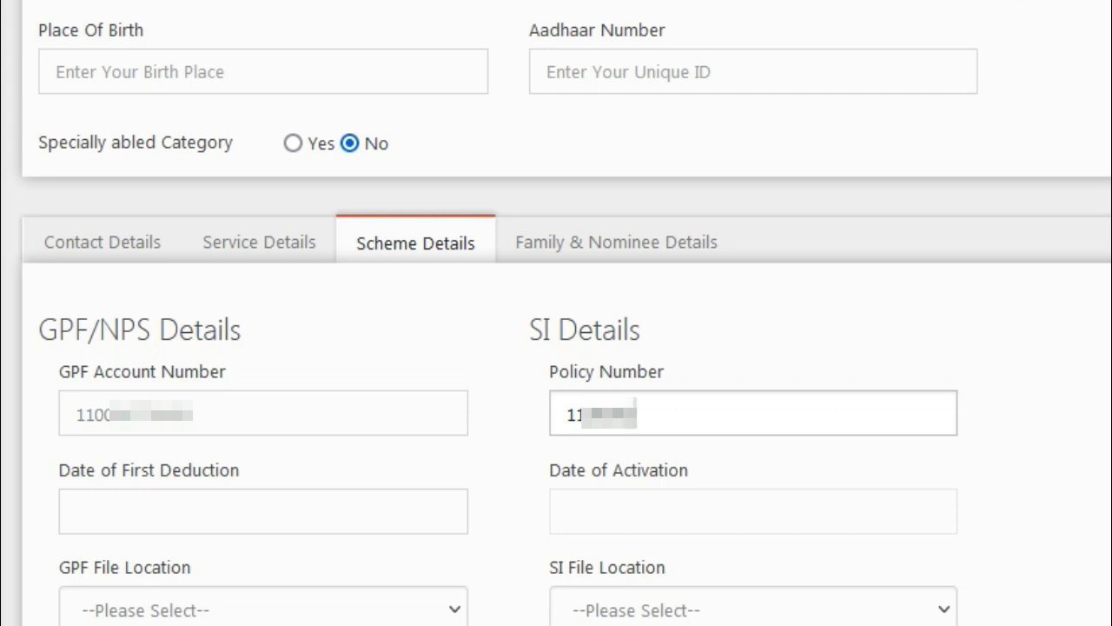
{"action": "left_click", "coordinate": [215, 552]}
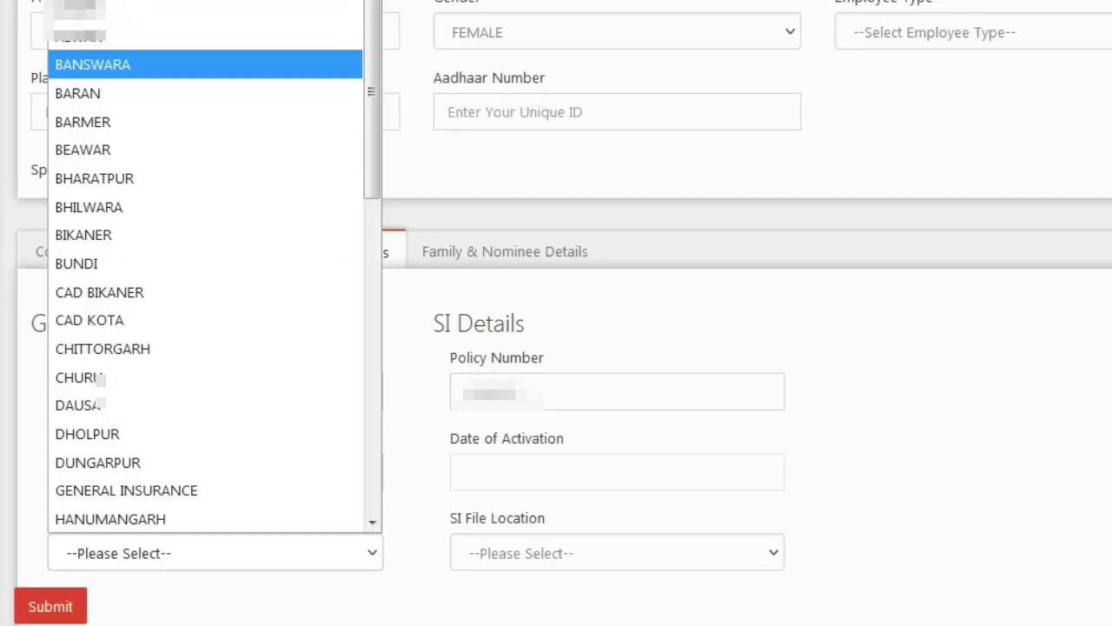
Set both GPF and SI file locations to BANSWARA and submit the record
{"action": "left_click", "coordinate": [215, 553]}
{"action": "left_click", "coordinate": [617, 552]}
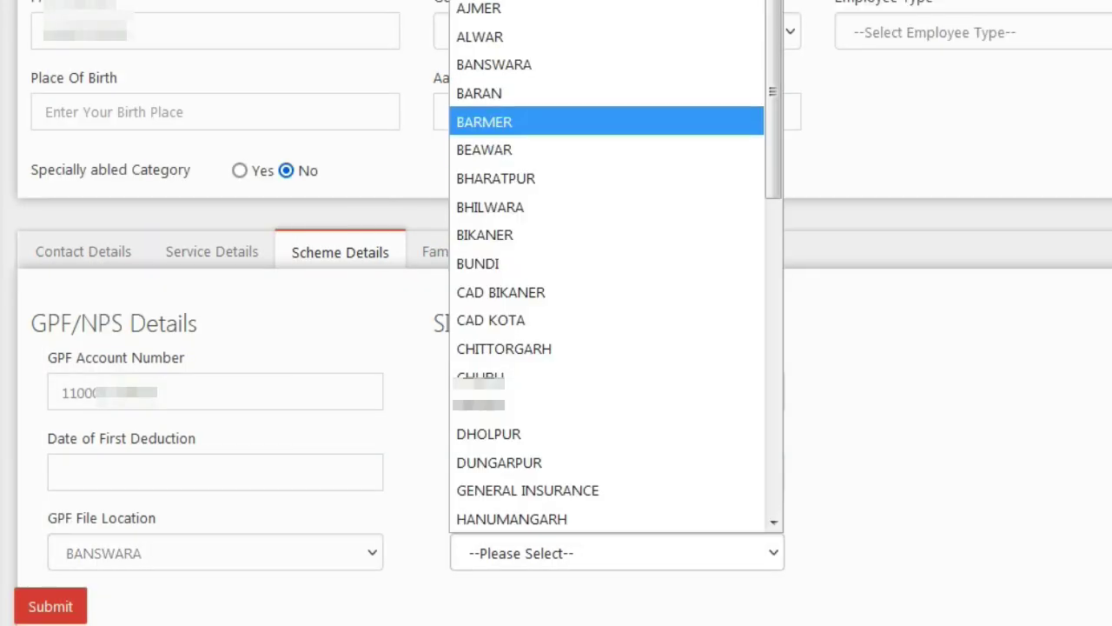
{"action": "key", "text": "Return"}
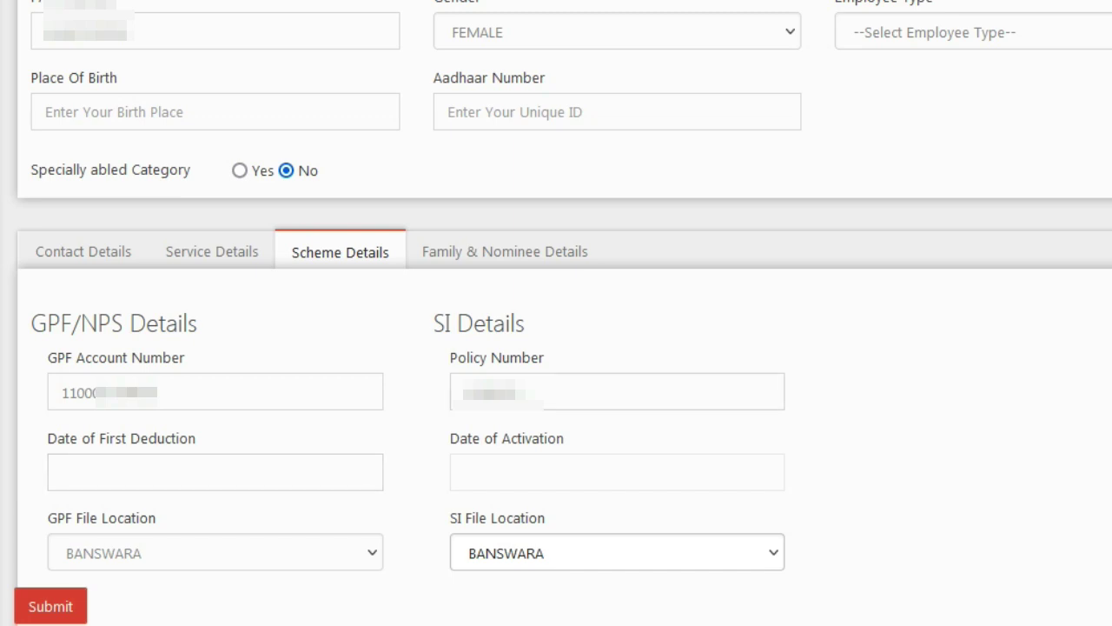
{"action": "key", "text": "Tab"}
{"action": "mouse_move", "coordinate": [582, 344]}
{"action": "left_mouse_down"}
{"action": "mouse_move", "coordinate": [509, 293]}
{"action": "mouse_move", "coordinate": [382, 404]}
{"action": "mouse_move", "coordinate": [596, 335]}
{"action": "mouse_move", "coordinate": [425, 335]}
{"action": "left_mouse_up"}
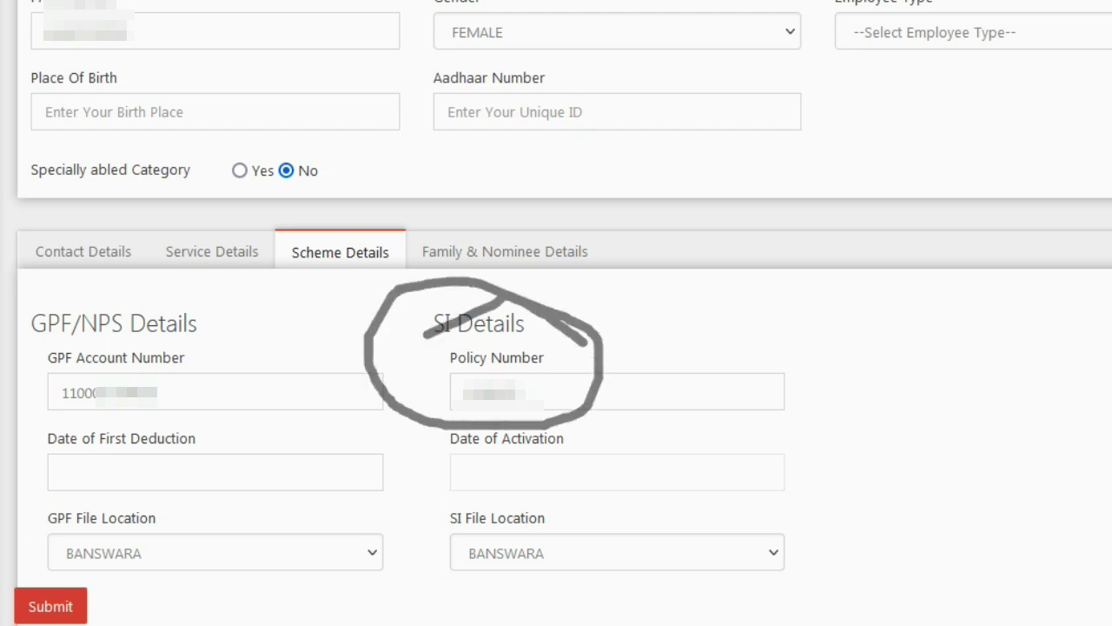
{"action": "key", "text": "Escape"}
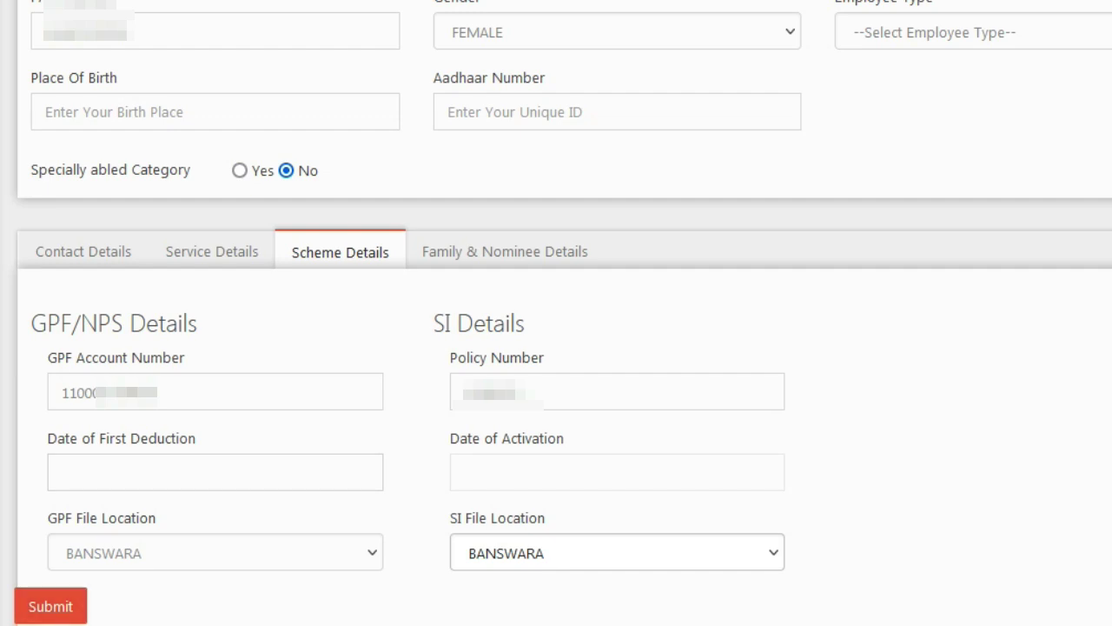
{"action": "key", "text": "Tab"}
{"action": "key", "text": "Return"}
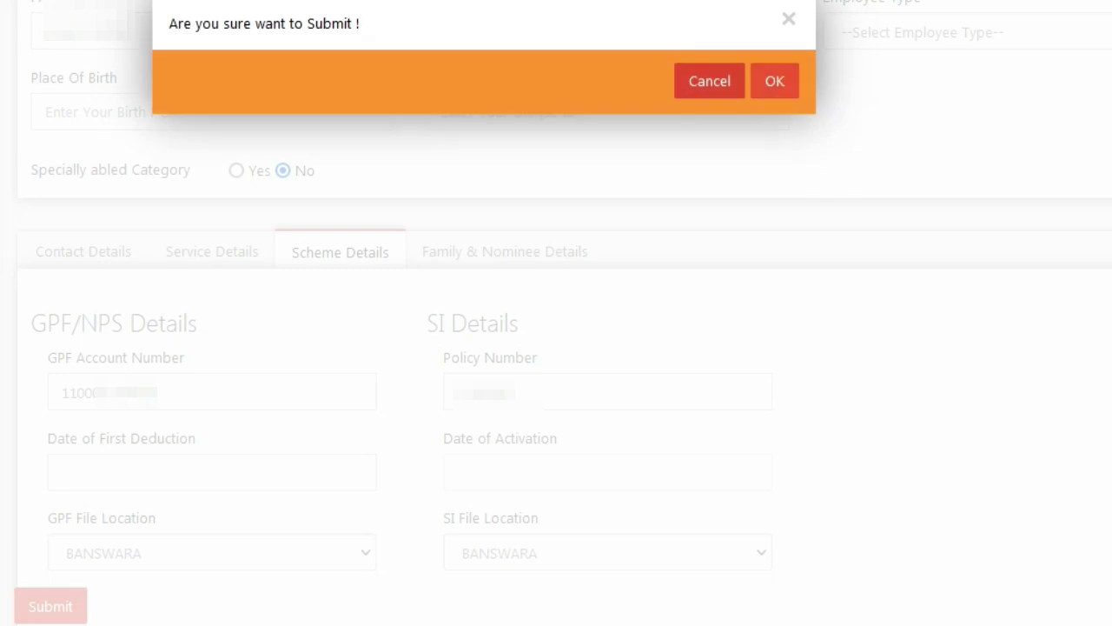
Confirm the submission and dismiss the 'Service Detail Star Fields Are mandatory!' alert
{"action": "key", "text": "Return"}
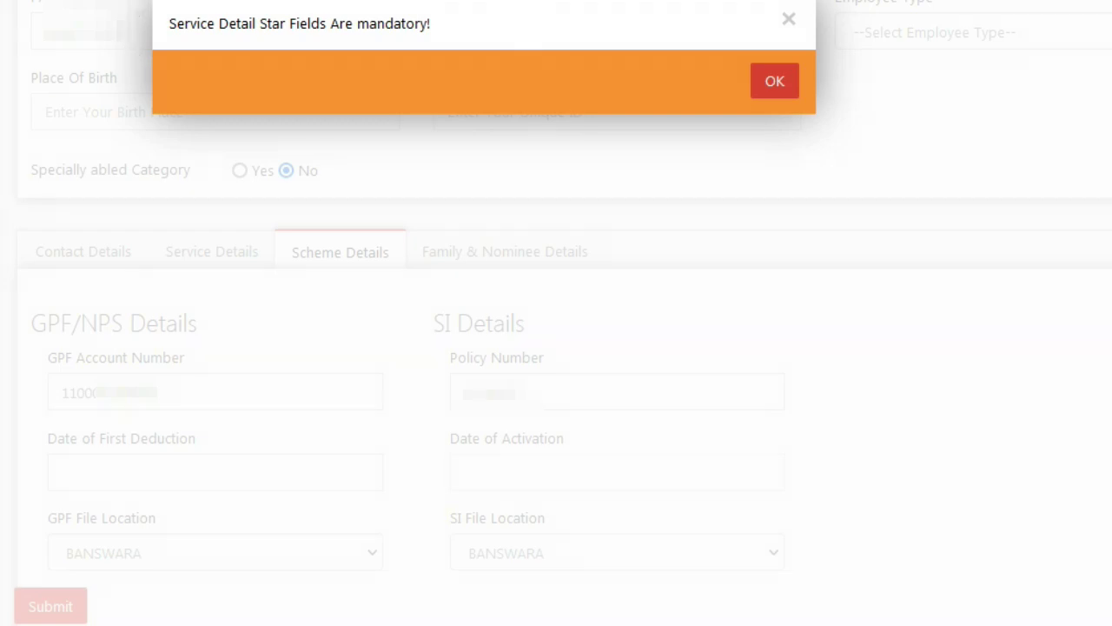
{"action": "key", "text": "Return"}
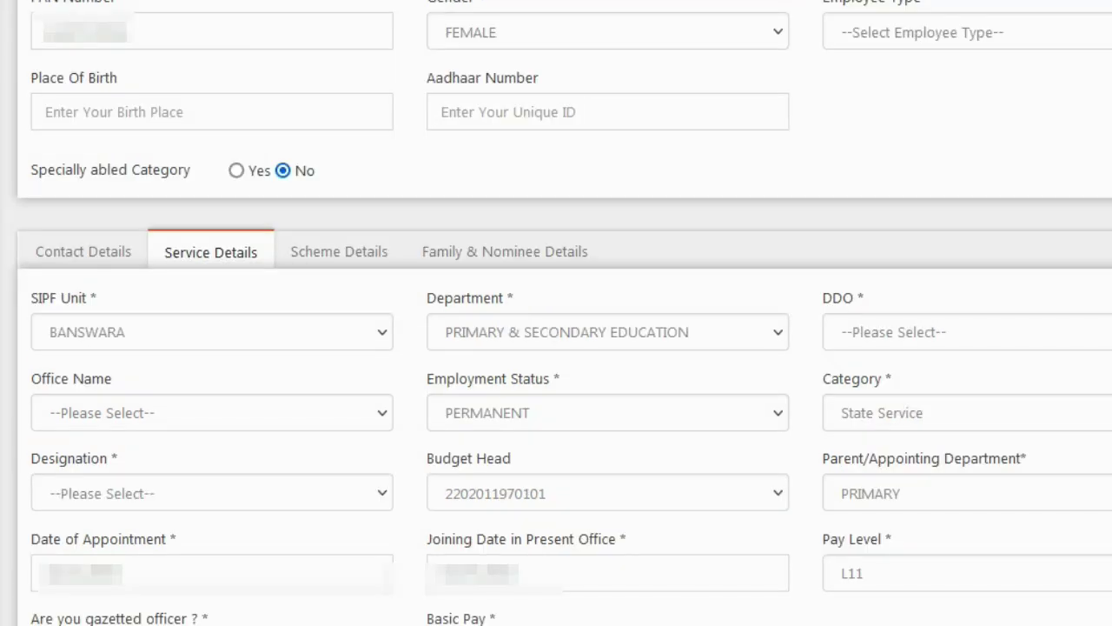
Browse the DDO and Office Name dropdown options without settling on a choice
{"action": "left_click", "coordinate": [965, 332]}
{"action": "left_click", "coordinate": [964, 365]}
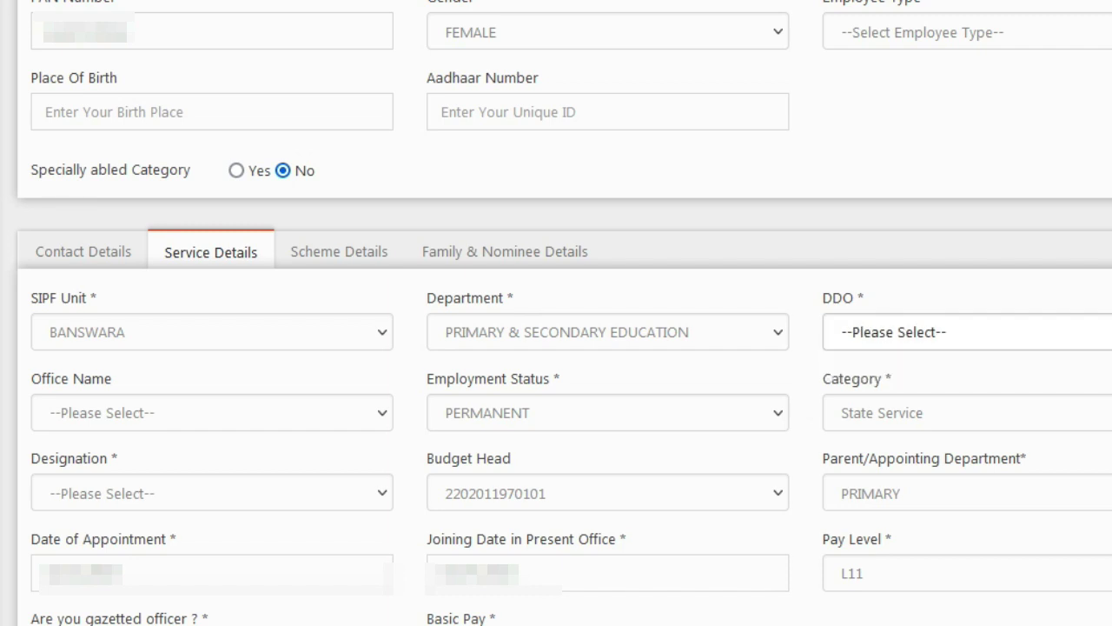
{"action": "key", "text": "alt+Down"}
{"action": "key", "text": "Return"}
{"action": "key", "text": "alt+Down"}
{"action": "key", "text": "Return"}
{"action": "key", "text": "Tab"}
{"action": "key", "text": "alt+Down"}
{"action": "key", "text": "Return"}
{"action": "key", "text": "alt+Down"}
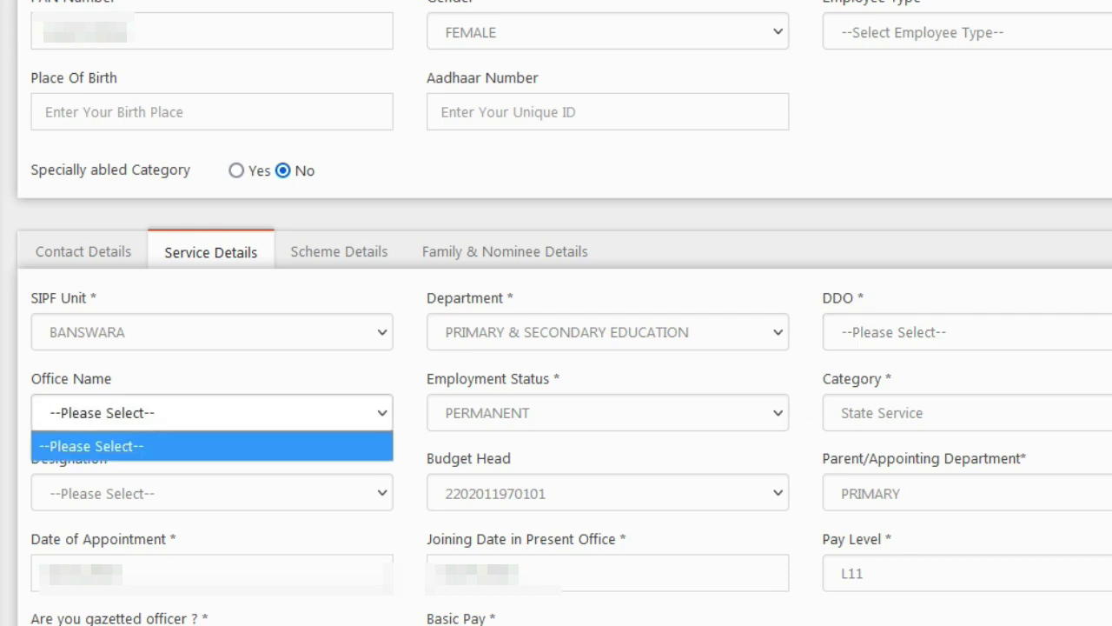
{"action": "key", "text": "Return"}
{"action": "key", "text": "alt+Down"}
{"action": "key", "text": "Return"}
{"action": "key", "text": "alt+Down"}
{"action": "key", "text": "Return"}
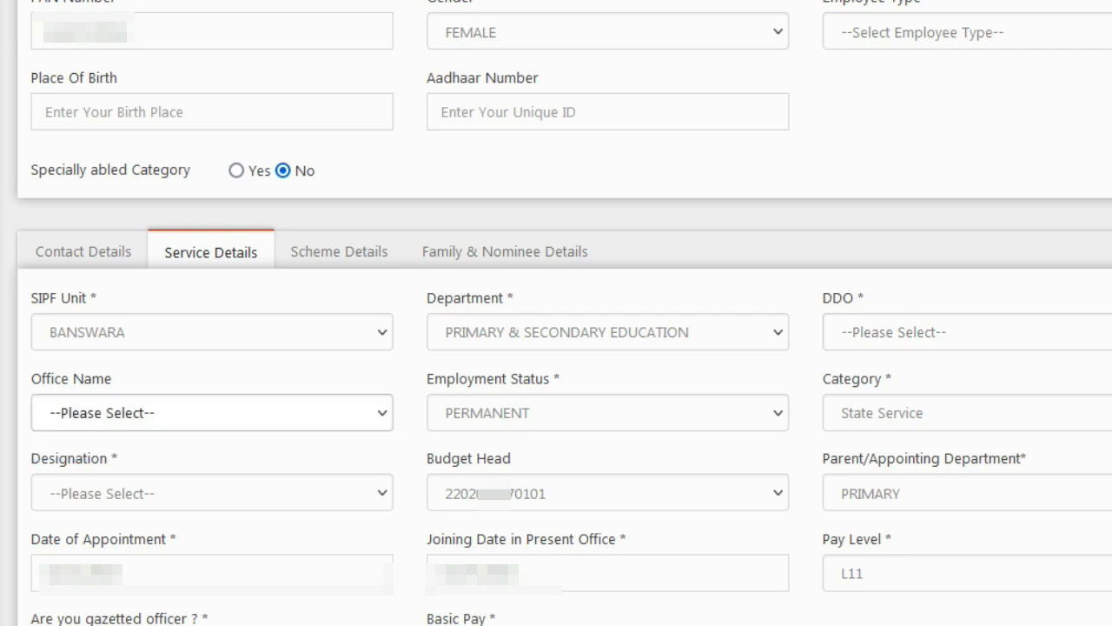
{"action": "key", "text": "shift+Tab"}
{"action": "key", "text": "alt+Down"}
{"action": "key", "text": "Return"}
{"action": "key", "text": "alt+Down"}
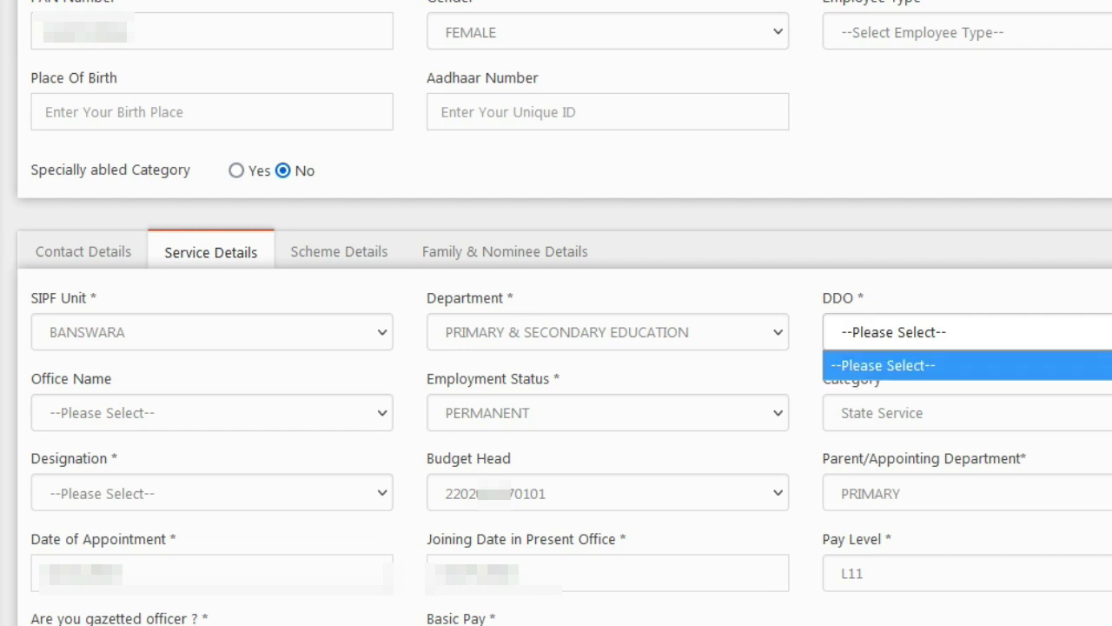
{"action": "key", "text": "Return"}
{"action": "key", "text": "alt+Down"}
{"action": "key", "text": "Return"}
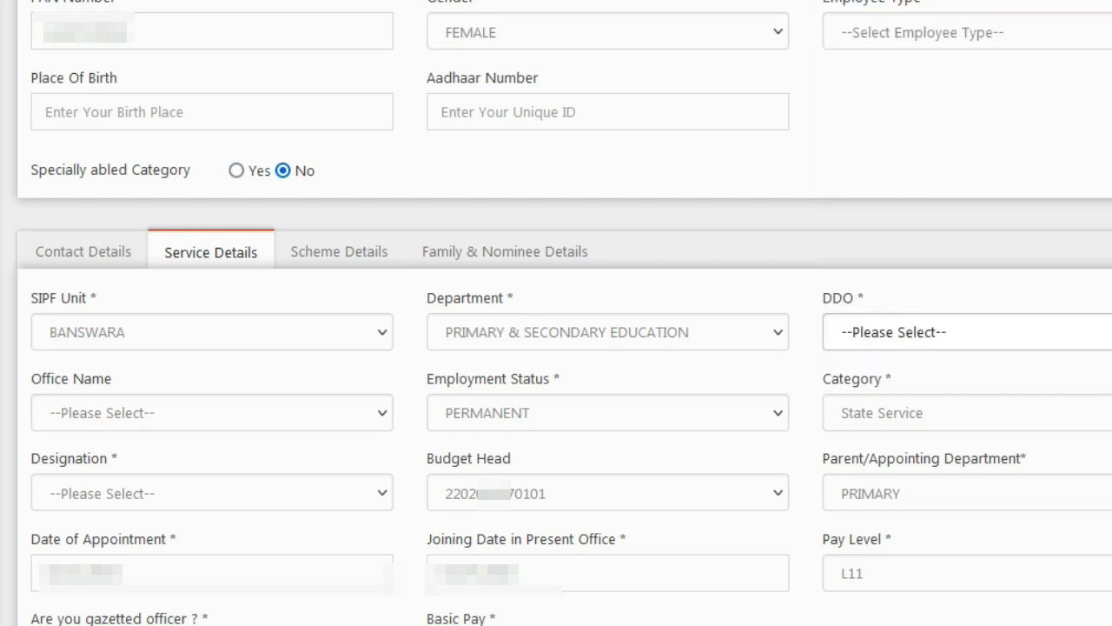
Set the Category to Subordinate Service
{"action": "key", "text": "Tab"}
{"action": "key", "text": "alt+Down"}
{"action": "key", "text": "m"}
{"action": "key", "text": "Down"}
{"action": "key", "text": "Down"}
{"action": "key", "text": "Down"}
{"action": "key", "text": "Down"}
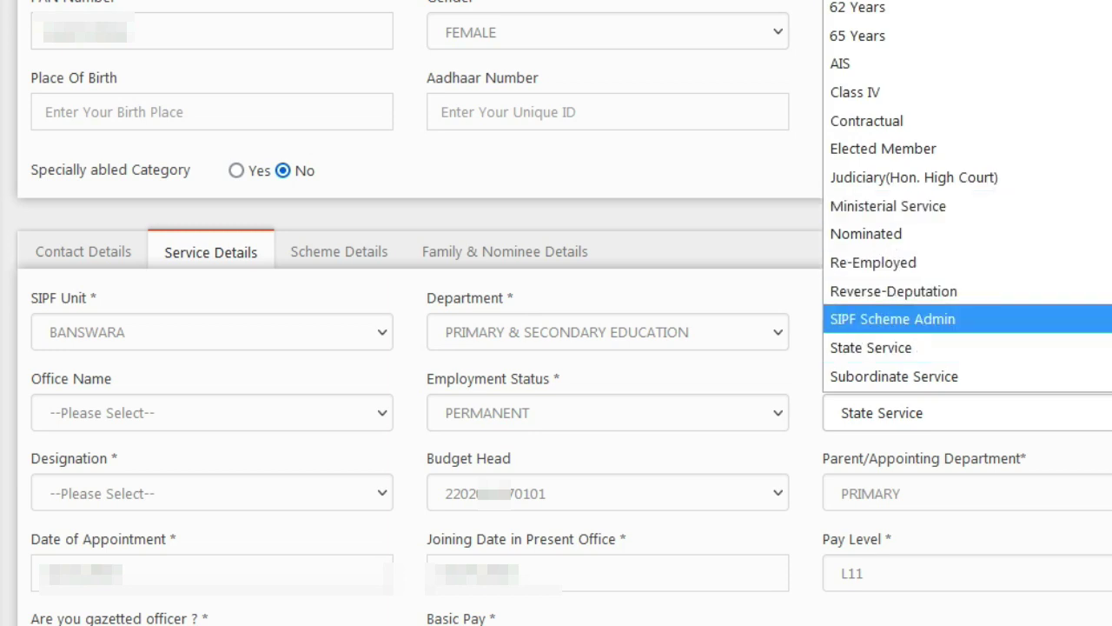
{"action": "key", "text": "Down"}
{"action": "key", "text": "Down"}
{"action": "key", "text": "Down"}
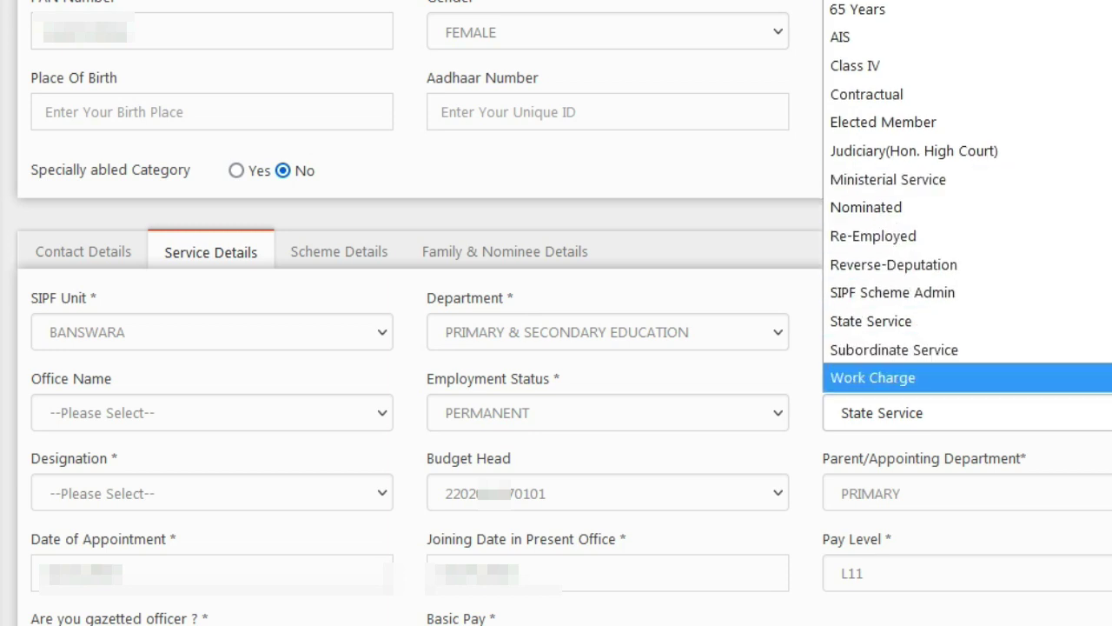
{"action": "key", "text": "Up"}
{"action": "key", "text": "Return"}
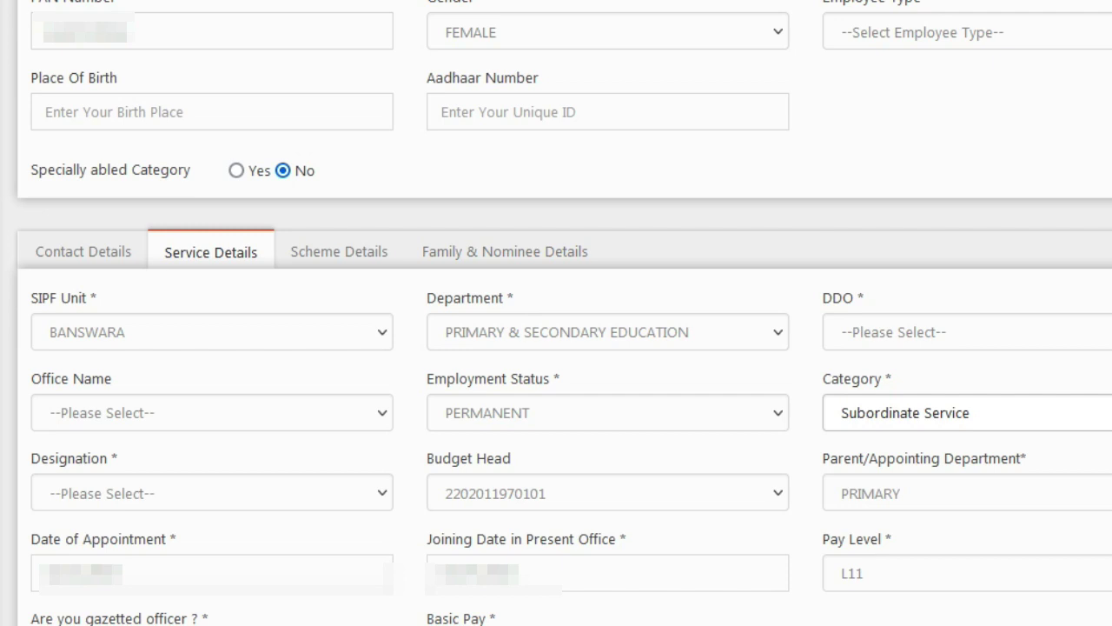
Select the employee's school as the DDO and confirm the Office Name
{"action": "scroll", "coordinate": [556, 313], "scroll_direction": "down", "scroll_amount": 1}
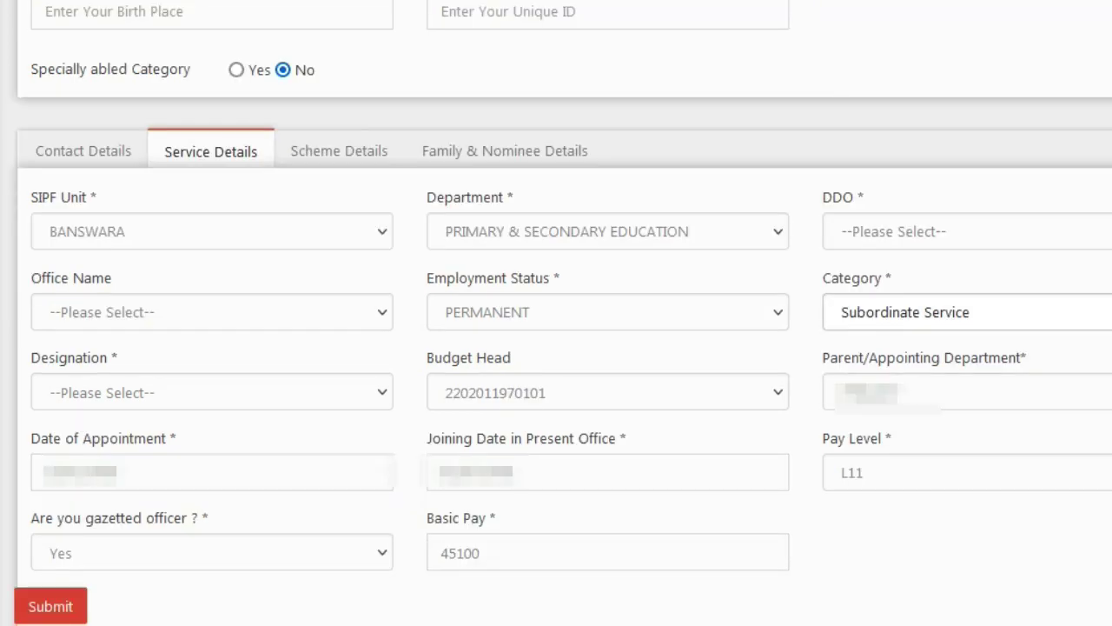
{"action": "left_click", "coordinate": [212, 231]}
{"action": "left_click", "coordinate": [87, 260]}
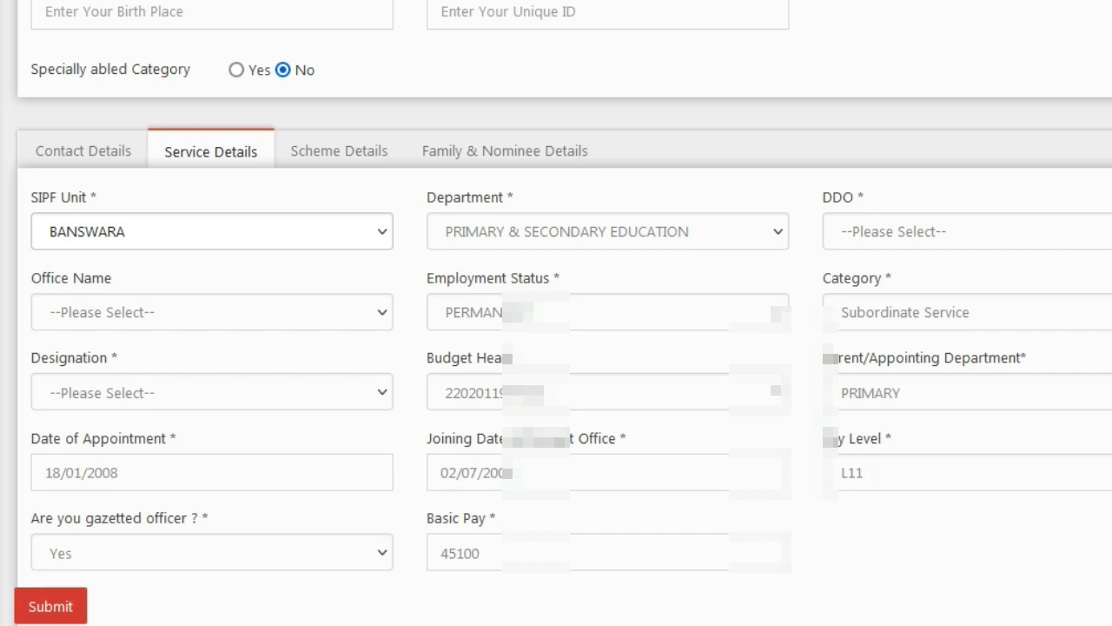
{"action": "left_click", "coordinate": [904, 231]}
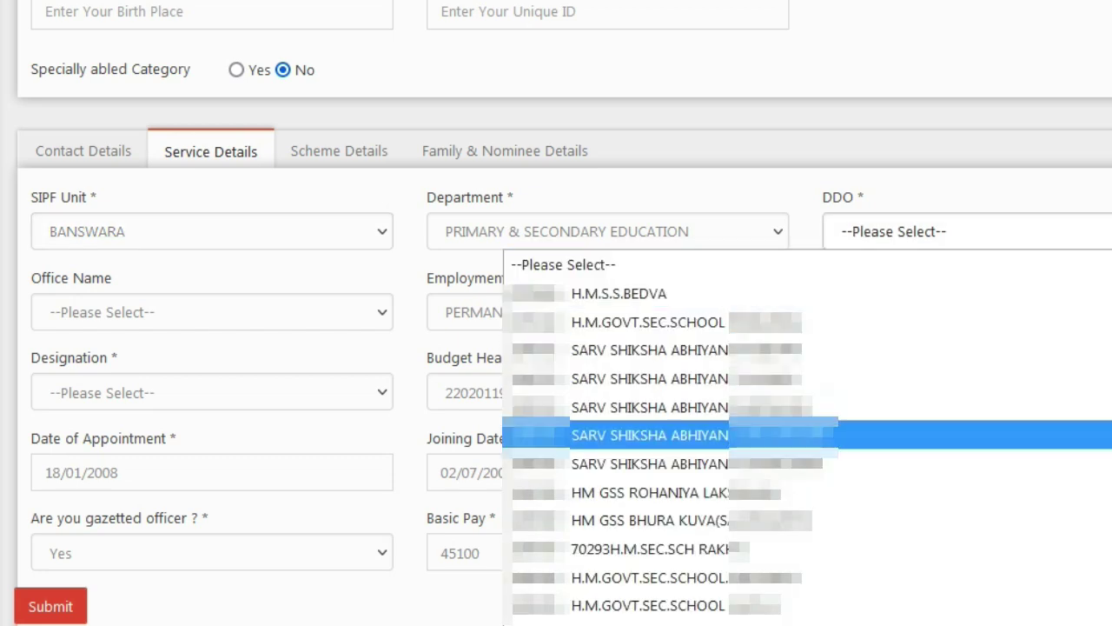
{"action": "scroll", "coordinate": [808, 435], "scroll_direction": "down", "scroll_amount": 1}
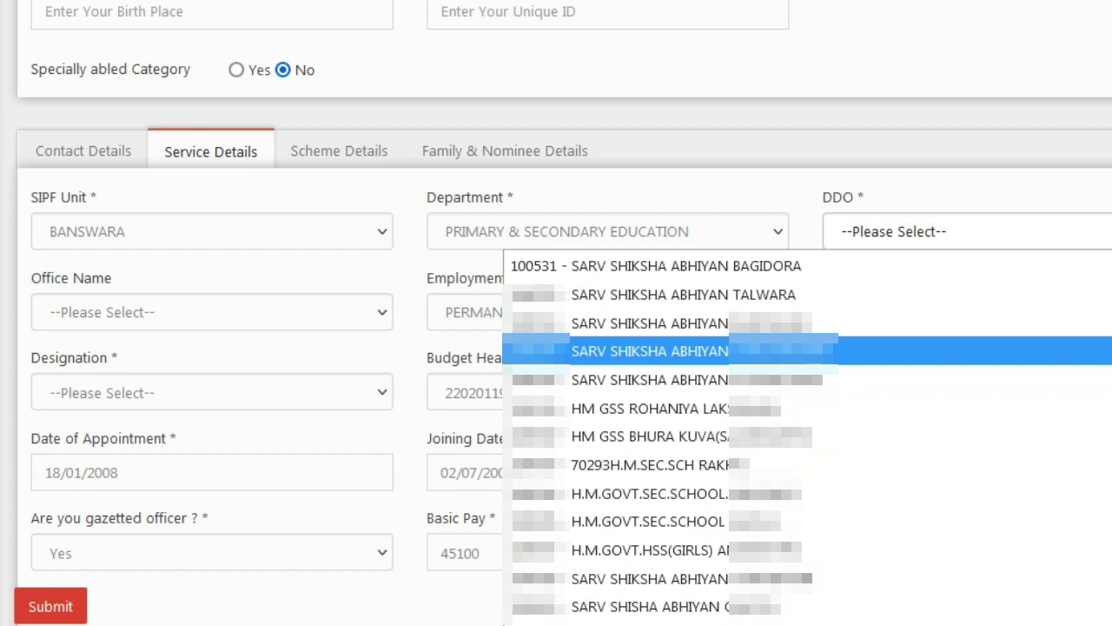
{"action": "left_click", "coordinate": [660, 435]}
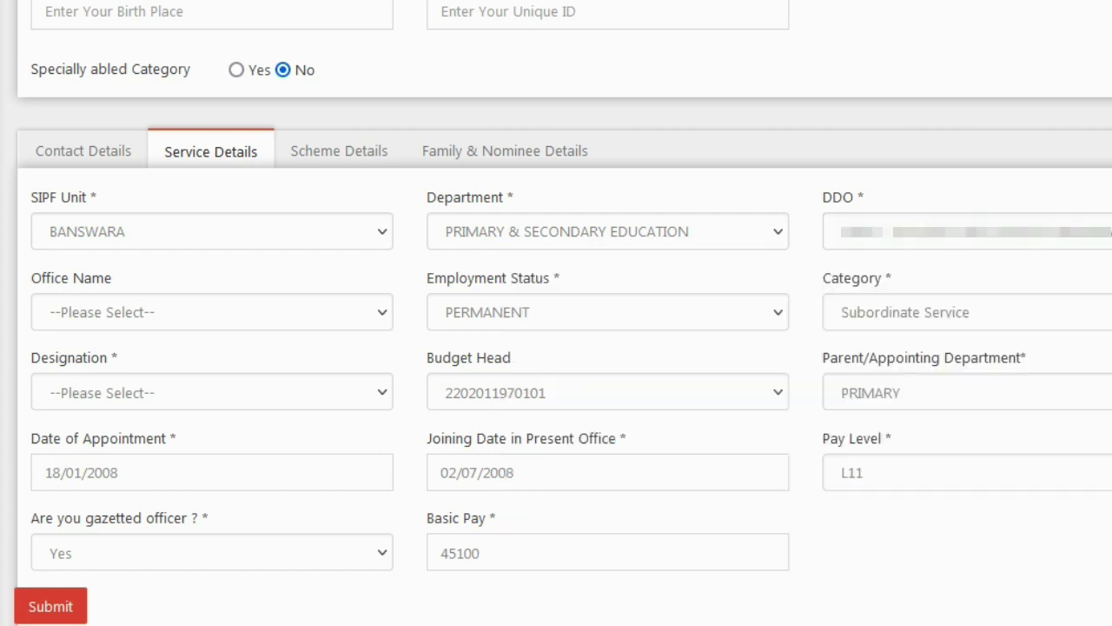
{"action": "left_click", "coordinate": [212, 312]}
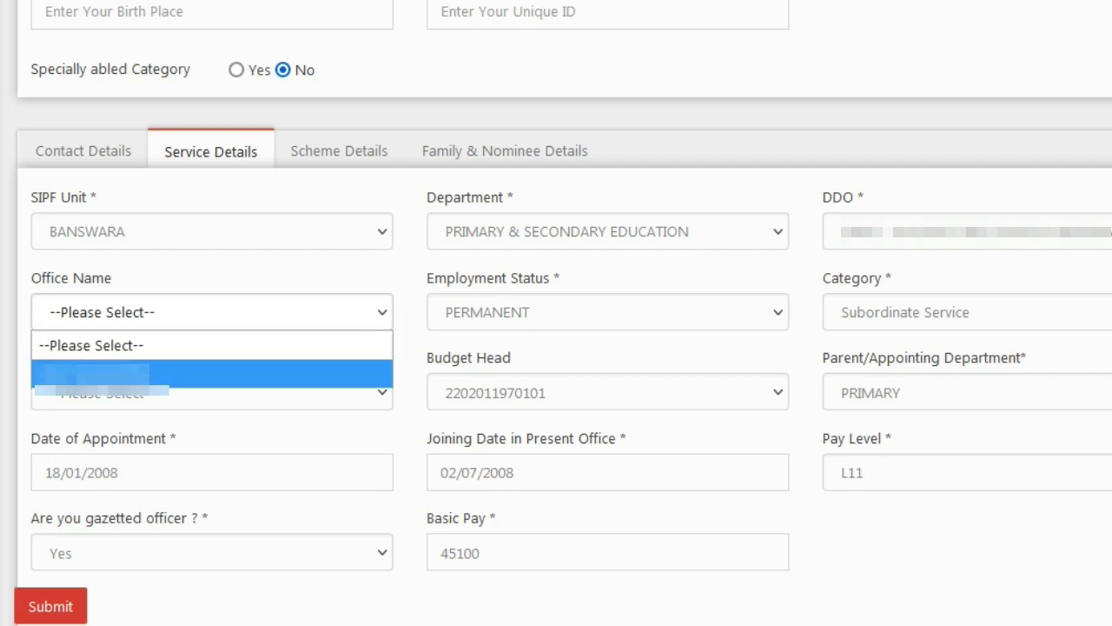
{"action": "key", "text": "Return"}
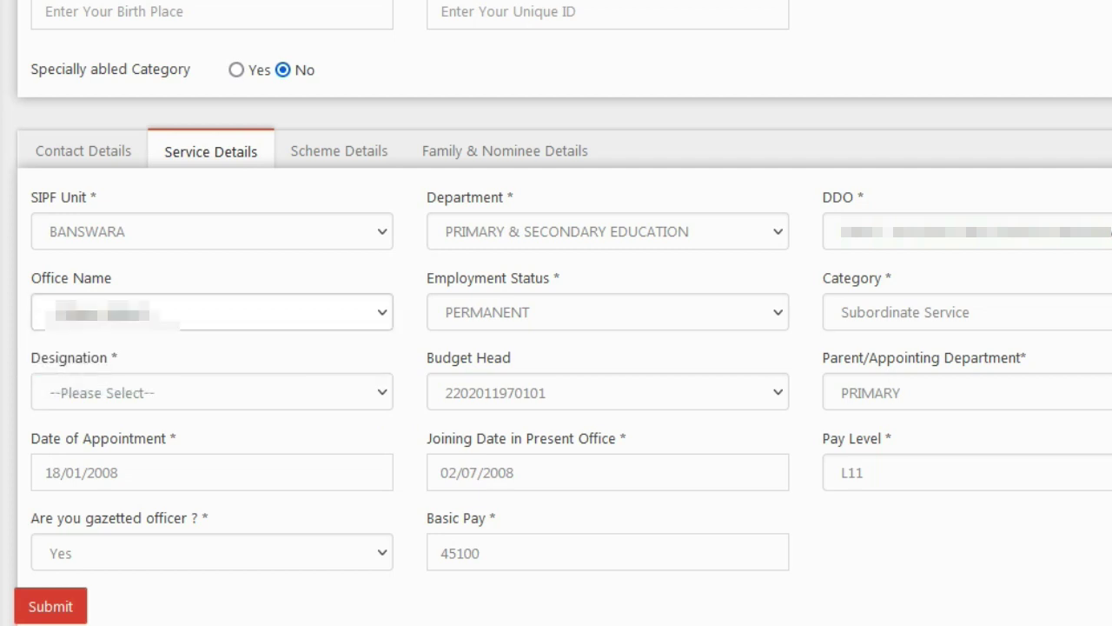
Keep Subordinate Service as the category and choose Teacher as the designation
{"action": "left_click", "coordinate": [955, 312]}
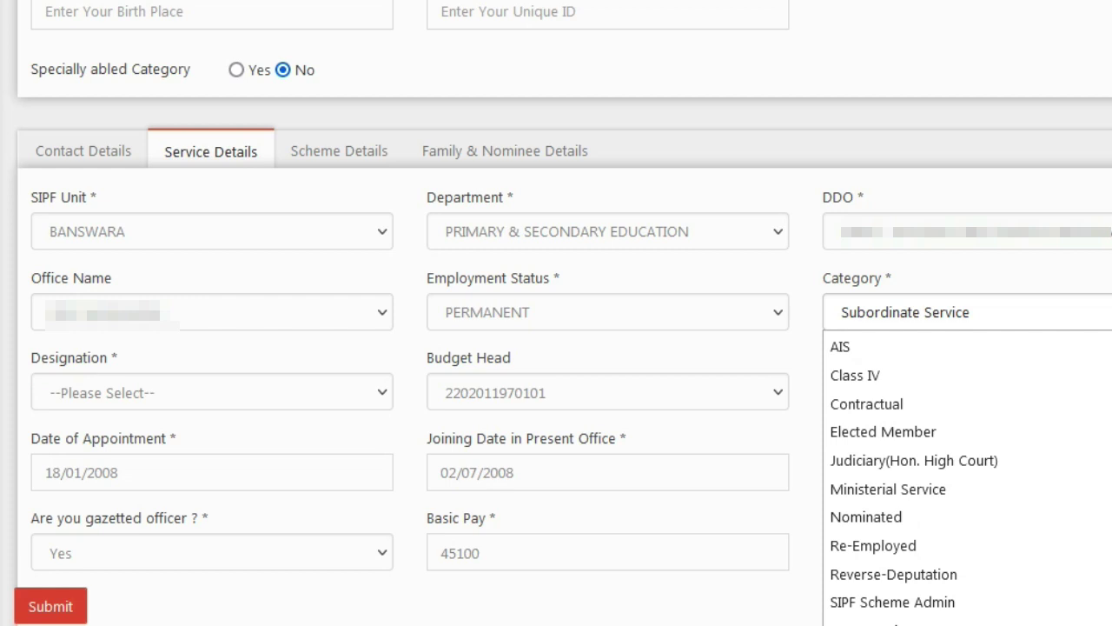
{"action": "key", "text": "Return"}
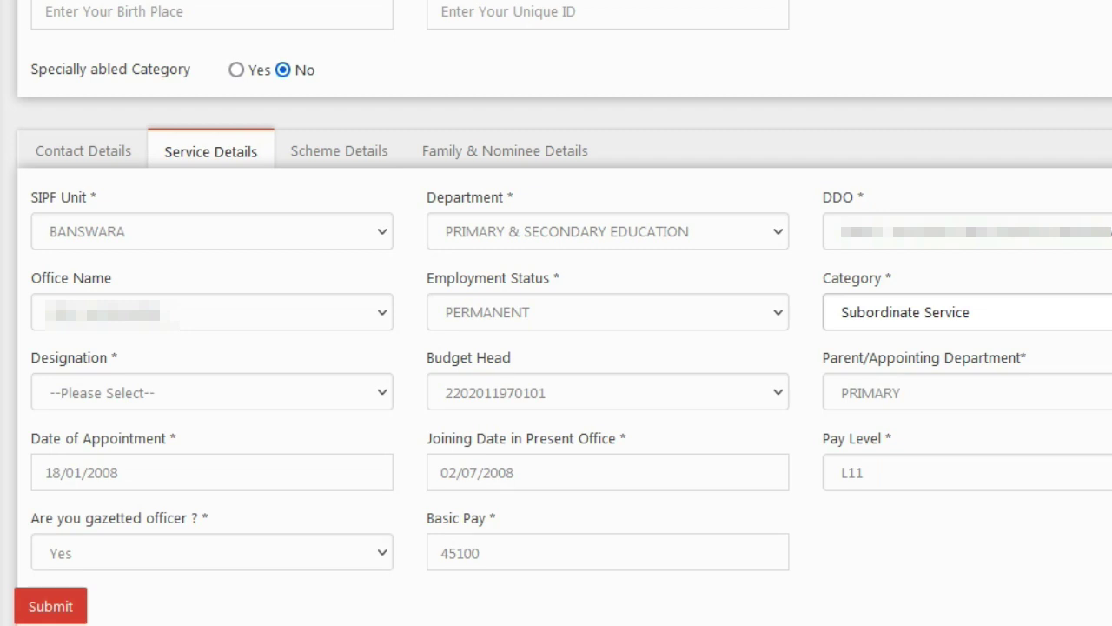
{"action": "left_click", "coordinate": [211, 391]}
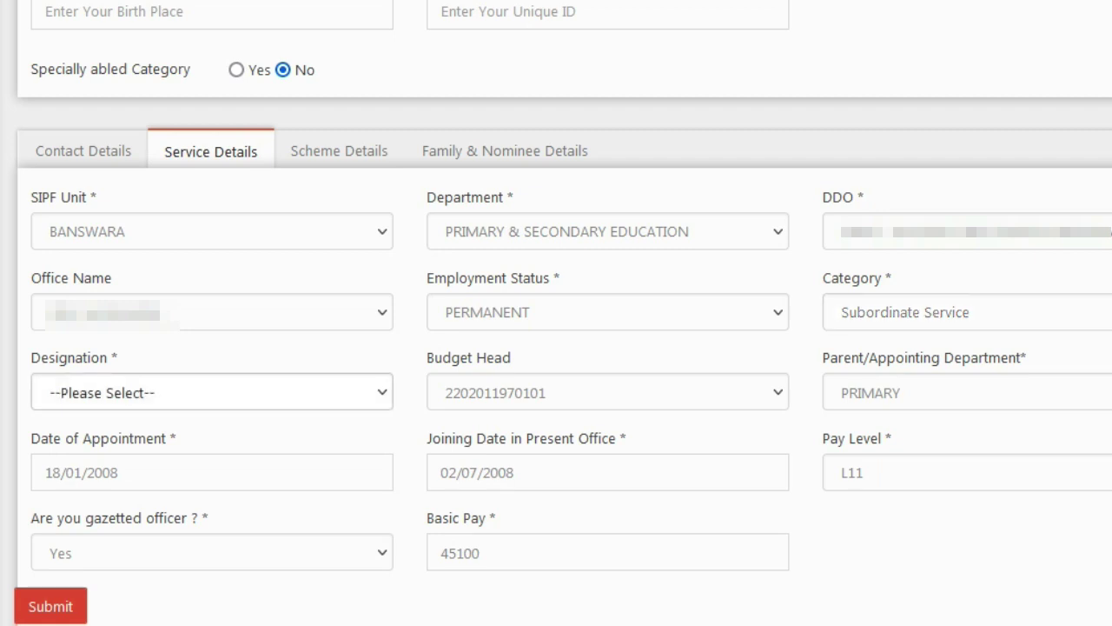
{"action": "key", "text": "alt+Down"}
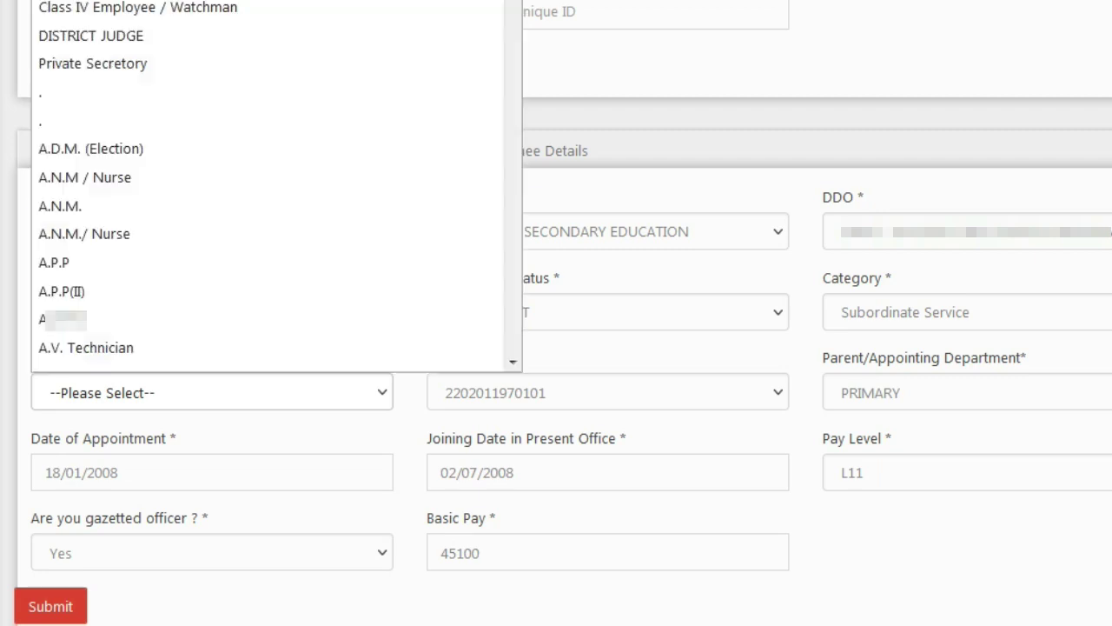
{"action": "left_click_drag", "start_coordinate": [512, 4], "coordinate": [512, 282]}
{"action": "type", "text": "teacher"}
{"action": "key", "text": "Return"}
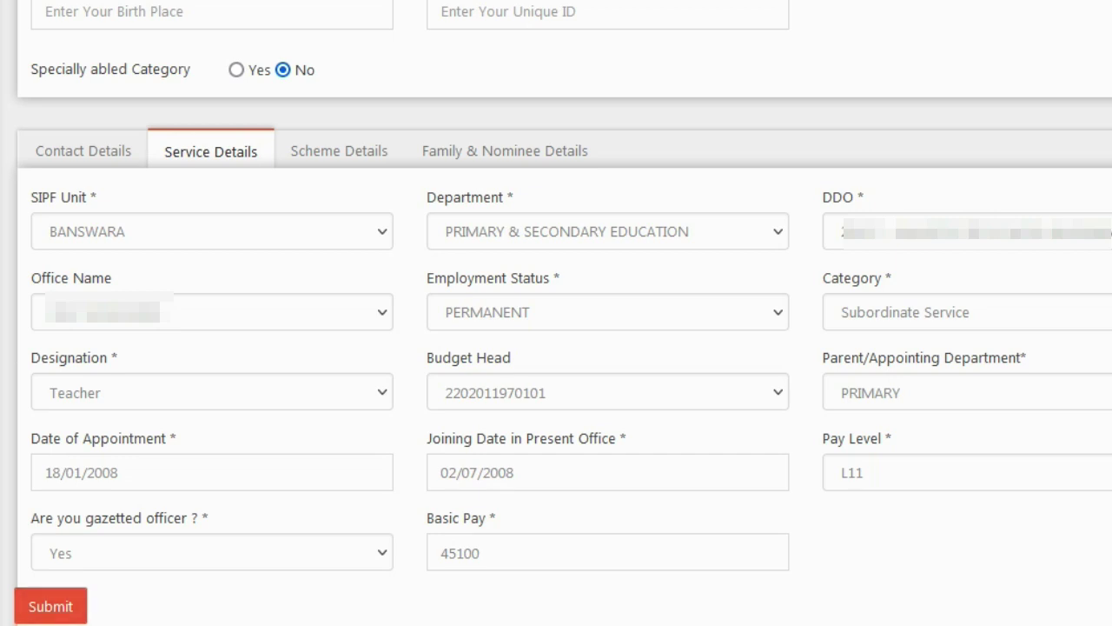
Submit the completed service details, confirm, and acknowledge the saved-successfully message
{"action": "key", "text": "Return"}
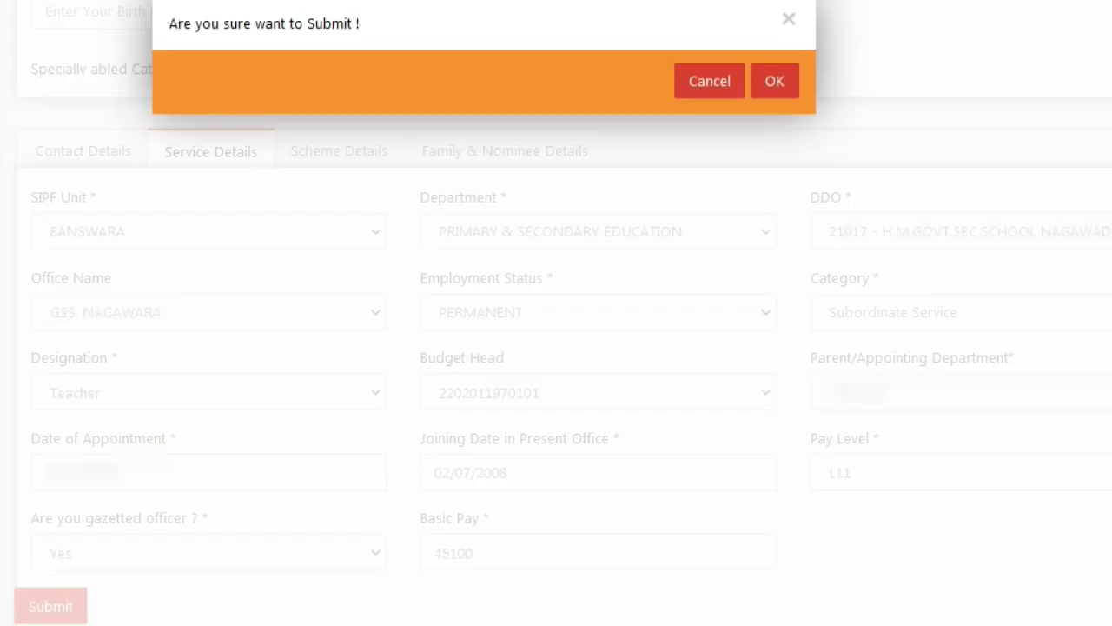
{"action": "key", "text": "Return"}
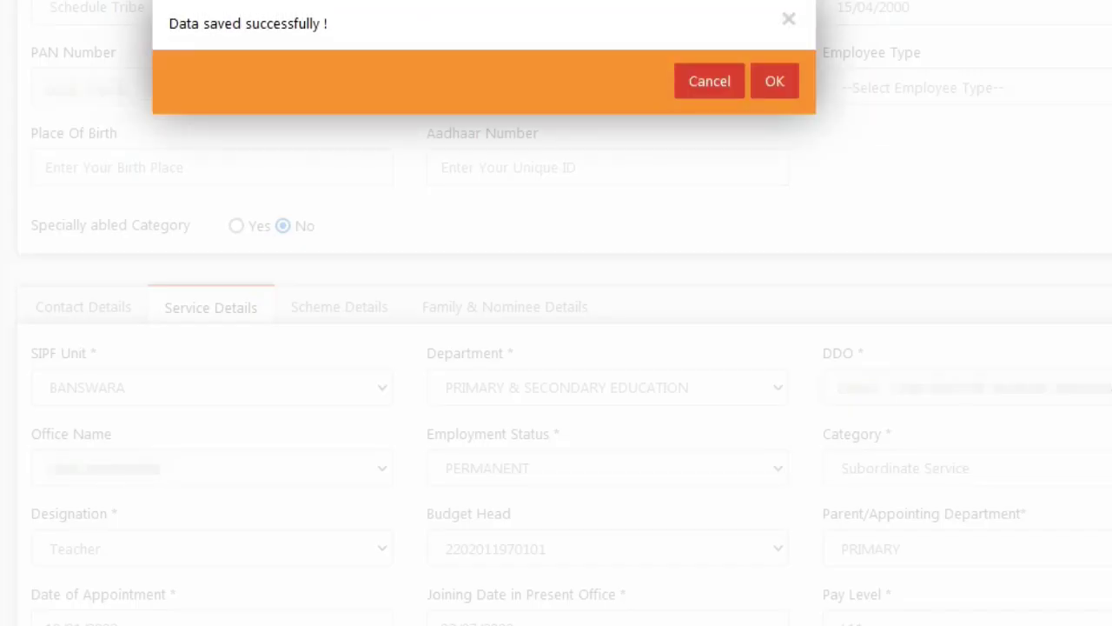
{"action": "key", "text": "Return"}
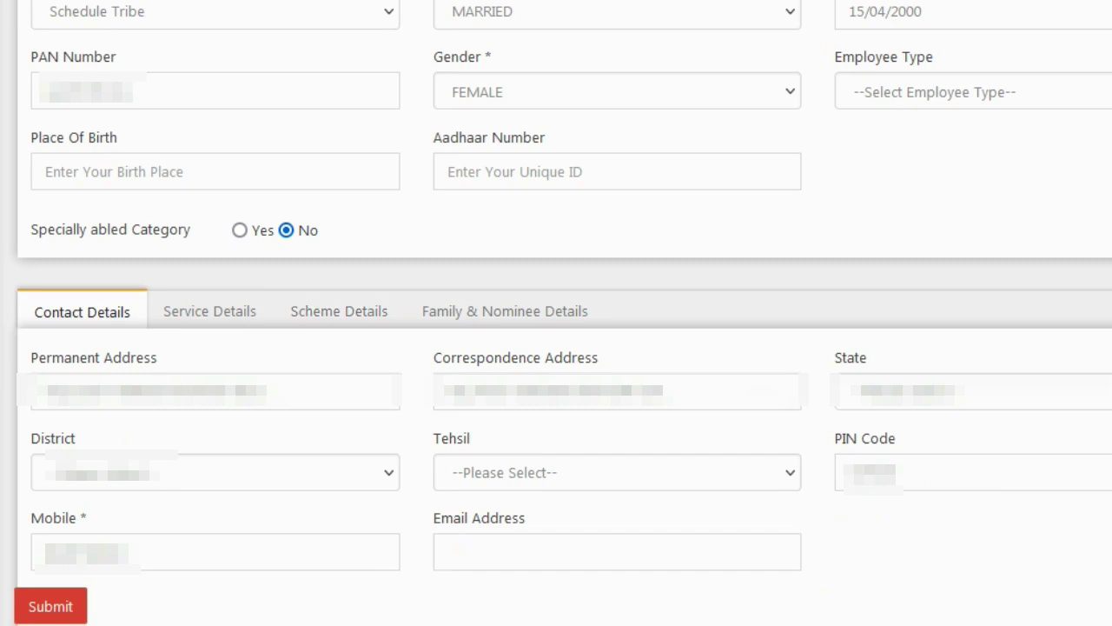
Return to Scheme Details and open the calendar for the GPF Date of First Deduction
{"action": "left_click", "coordinate": [339, 316]}
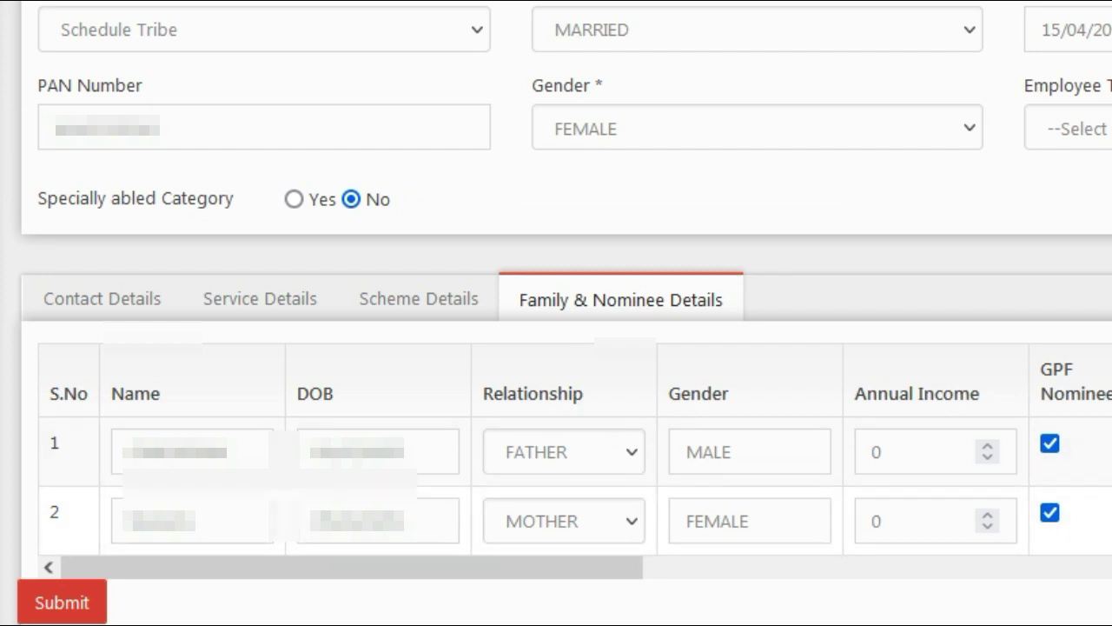
{"action": "left_click_drag", "start_coordinate": [233, 378], "coordinate": [2, 369]}
{"action": "left_click", "coordinate": [419, 298]}
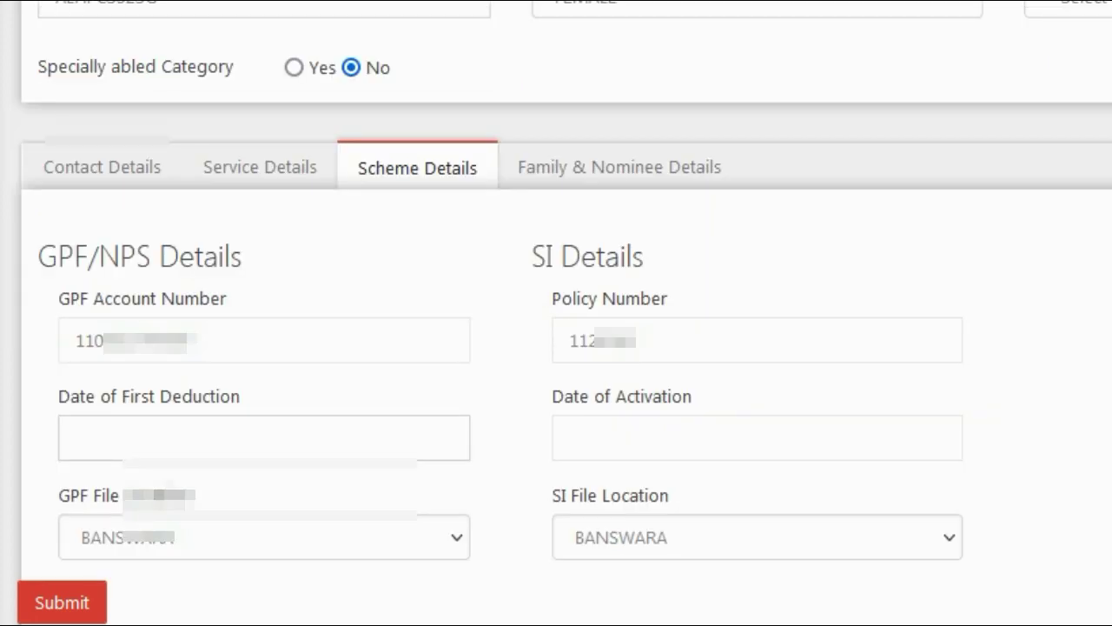
{"action": "left_click", "coordinate": [261, 437]}
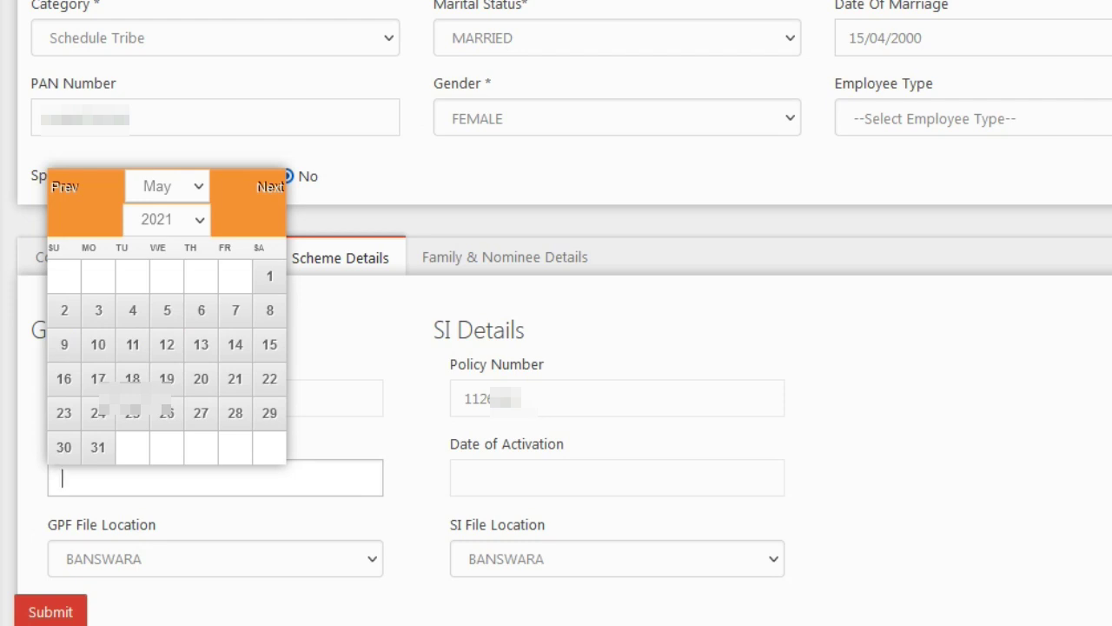
Close the datepicker without a date and bring up the Service Details section
{"action": "key", "text": "Escape"}
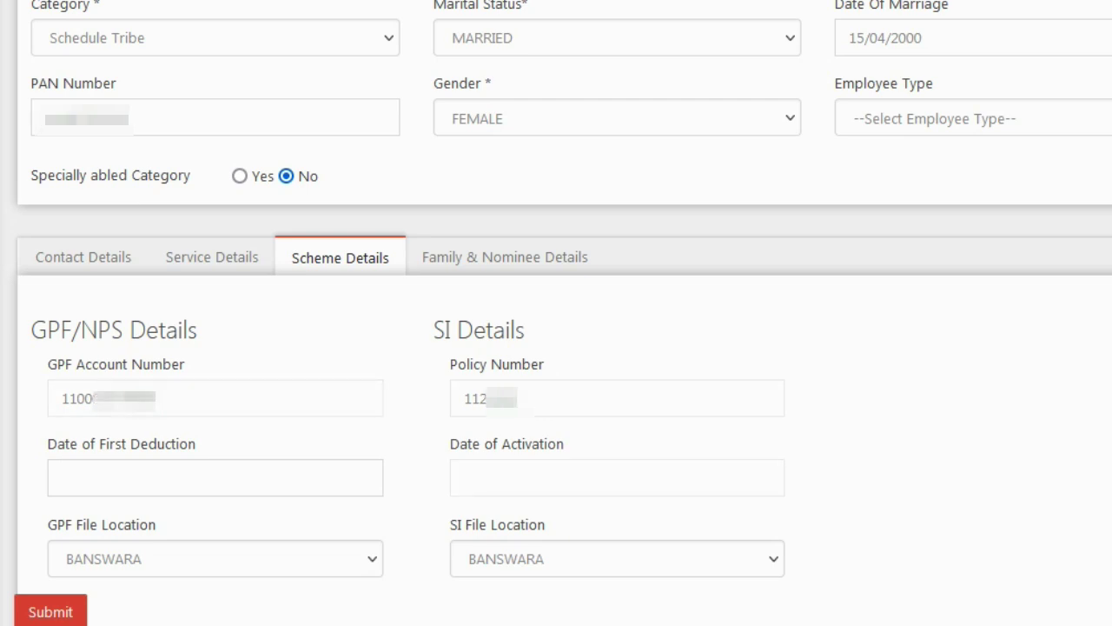
{"action": "left_click", "coordinate": [212, 257]}
{"action": "scroll", "coordinate": [556, 348], "scroll_direction": "down", "scroll_amount": 1}
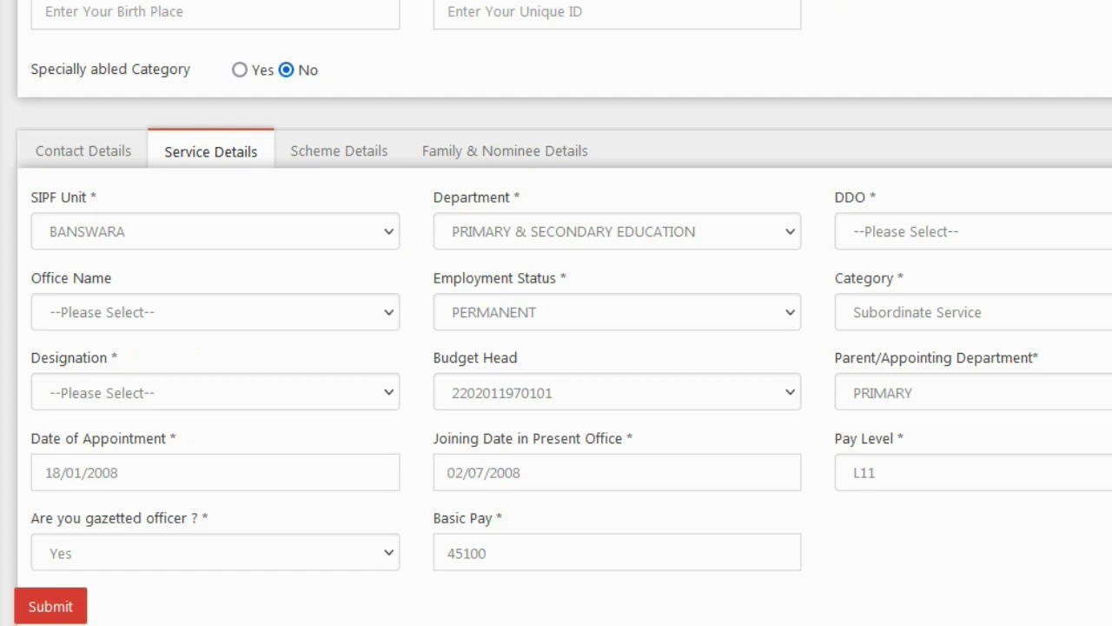
{"action": "left_click", "coordinate": [973, 231]}
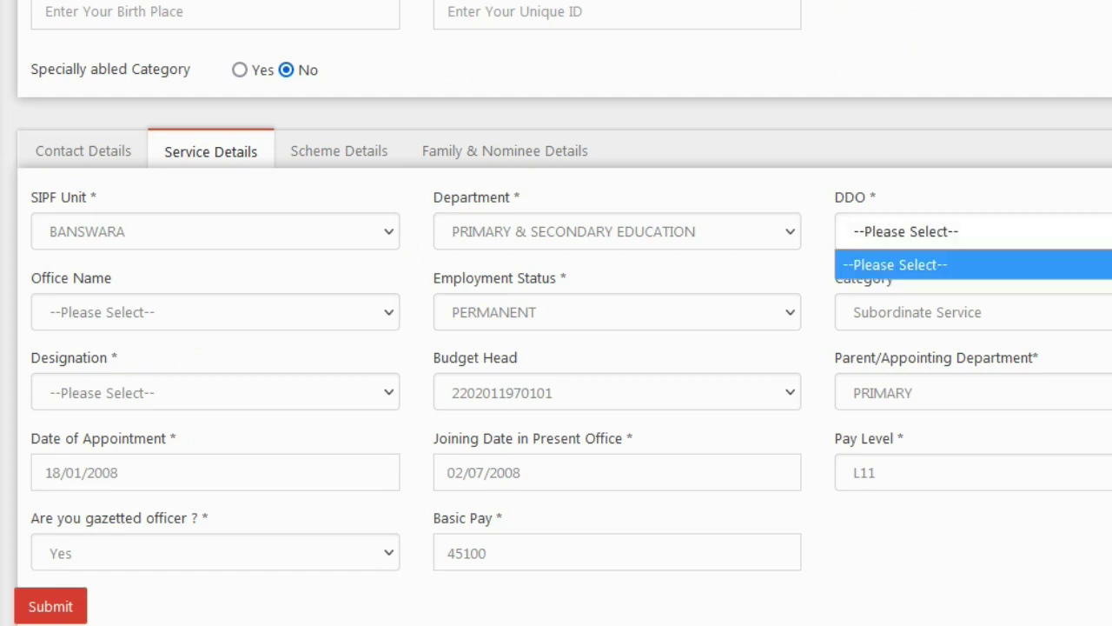
{"action": "left_click", "coordinate": [973, 264]}
{"action": "key", "text": "alt+Down"}
{"action": "key", "text": "Return"}
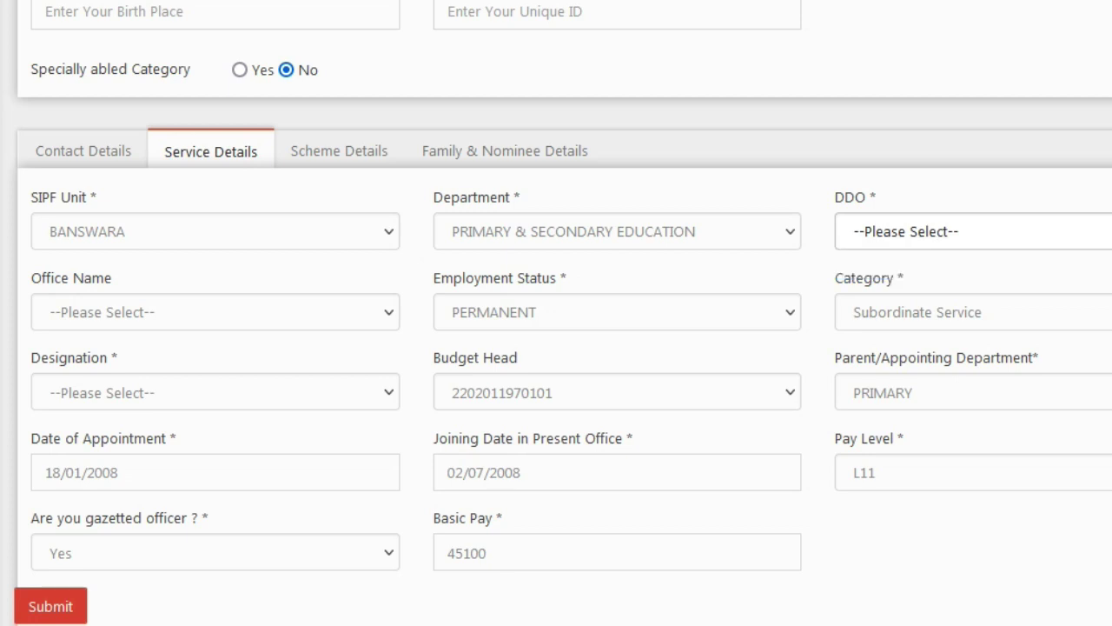
{"action": "key", "text": "alt+Down"}
{"action": "key", "text": "Tab"}
{"action": "key", "text": "alt+Down"}
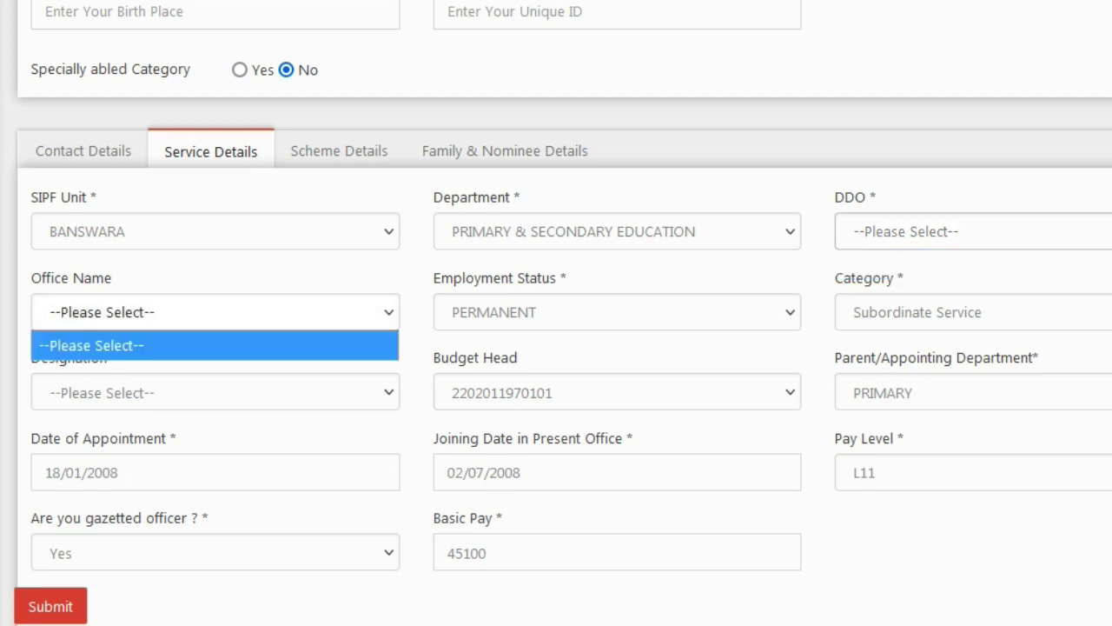
{"action": "key", "text": "Return"}
{"action": "key", "text": "Tab"}
{"action": "key", "text": "alt+Down"}
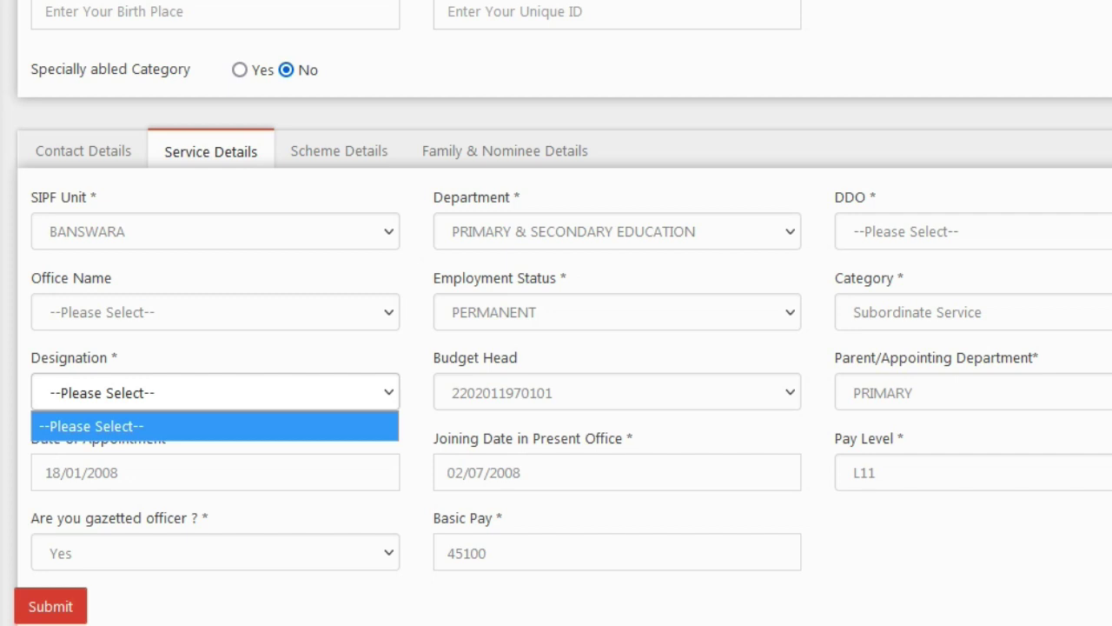
{"action": "key", "text": "Escape"}
{"action": "left_click", "coordinate": [215, 231]}
{"action": "key", "text": "Up"}
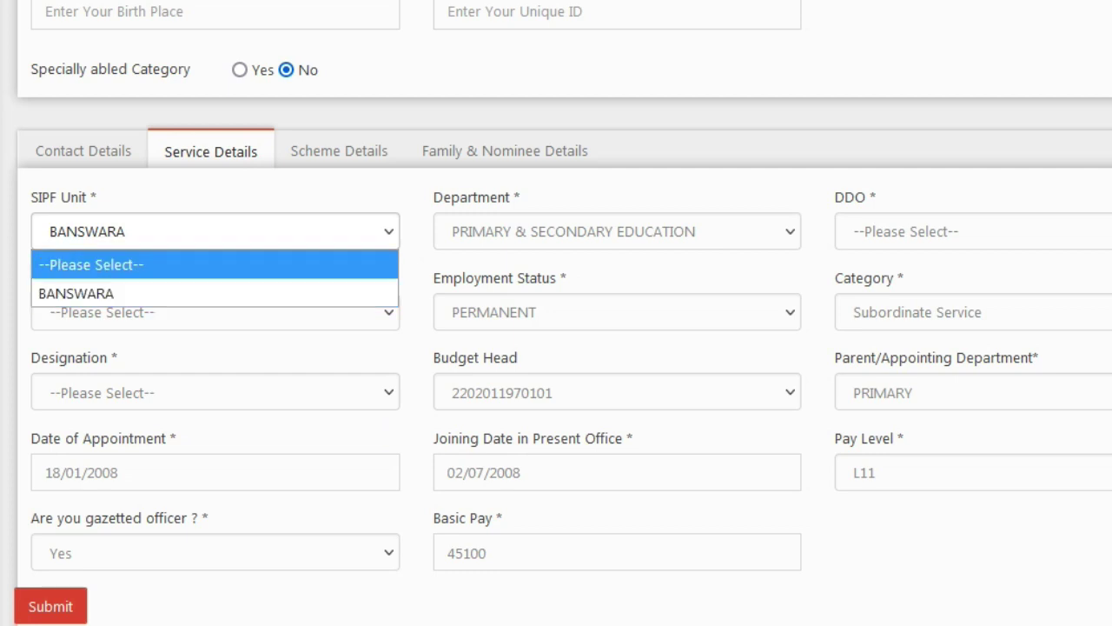
{"action": "key", "text": "Escape"}
{"action": "key", "text": "Up"}
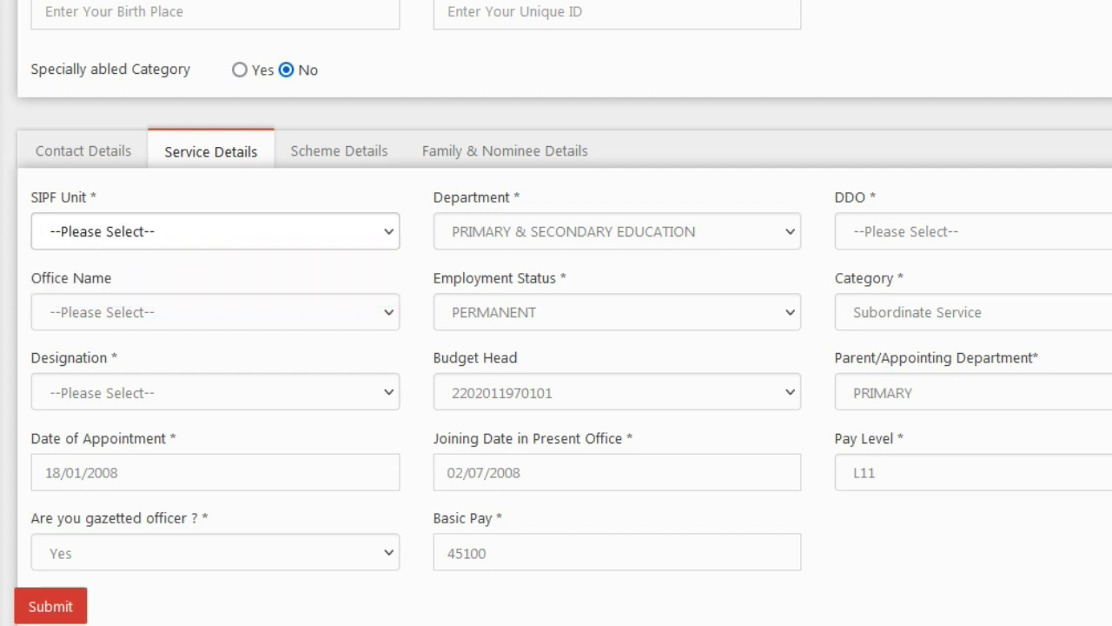
{"action": "key", "text": "alt+Down"}
{"action": "key", "text": "Down"}
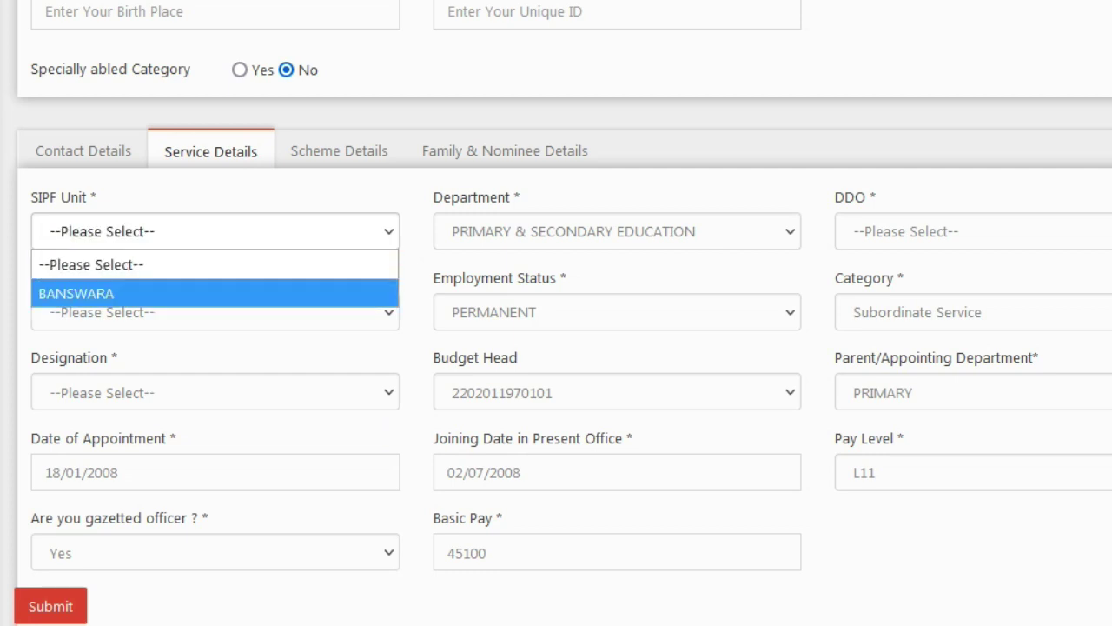
{"action": "key", "text": "Return"}
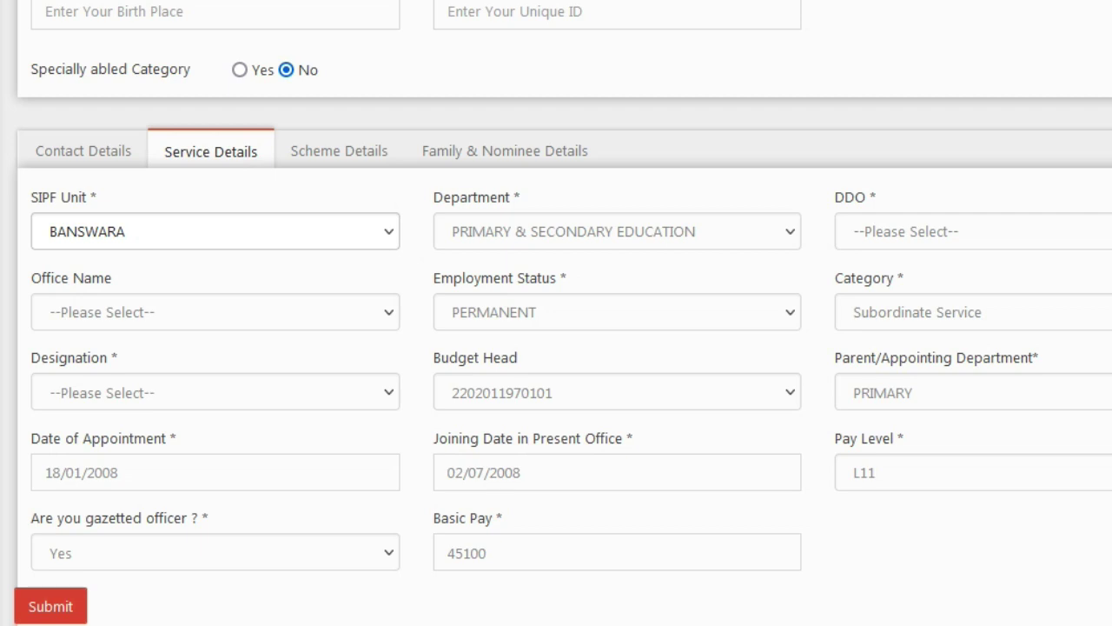
{"action": "key", "text": "Tab"}
{"action": "key", "text": "alt+Down"}
{"action": "key", "text": "Escape"}
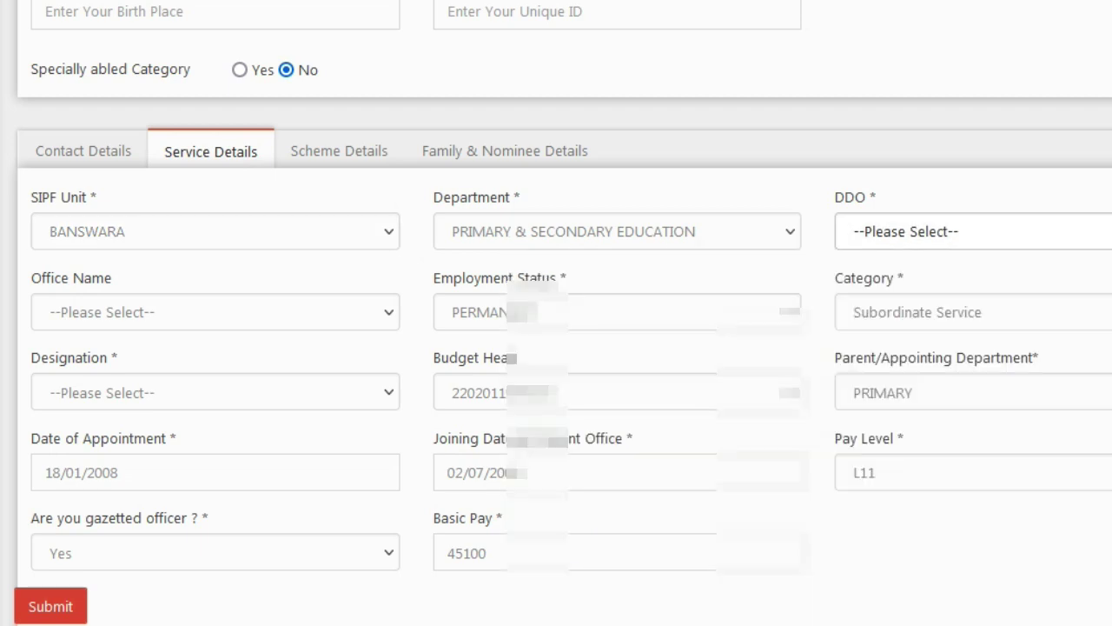
{"action": "key", "text": "alt+Down"}
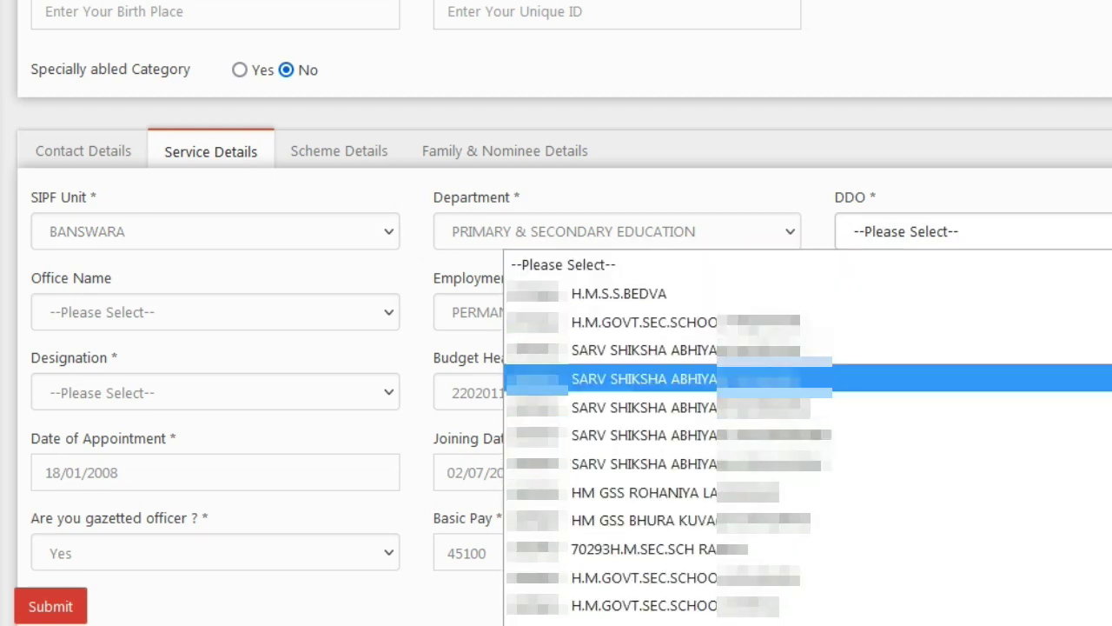
{"action": "key", "text": "Escape"}
{"action": "key", "text": "Tab"}
{"action": "key", "text": "alt+Down"}
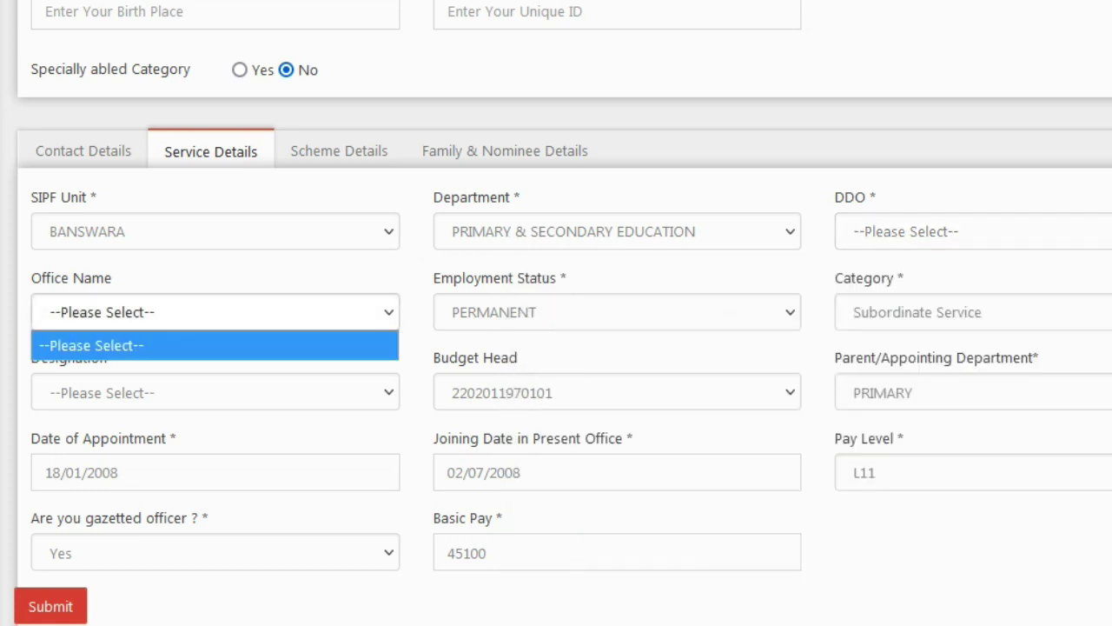
{"action": "key", "text": "Escape"}
{"action": "key", "text": "shift+Tab"}
{"action": "key", "text": "alt+Down"}
{"action": "key", "text": "Down"}
{"action": "key", "text": "Down"}
{"action": "key", "text": "Escape"}
{"action": "key", "text": "Tab"}
{"action": "key", "text": "alt+Down"}
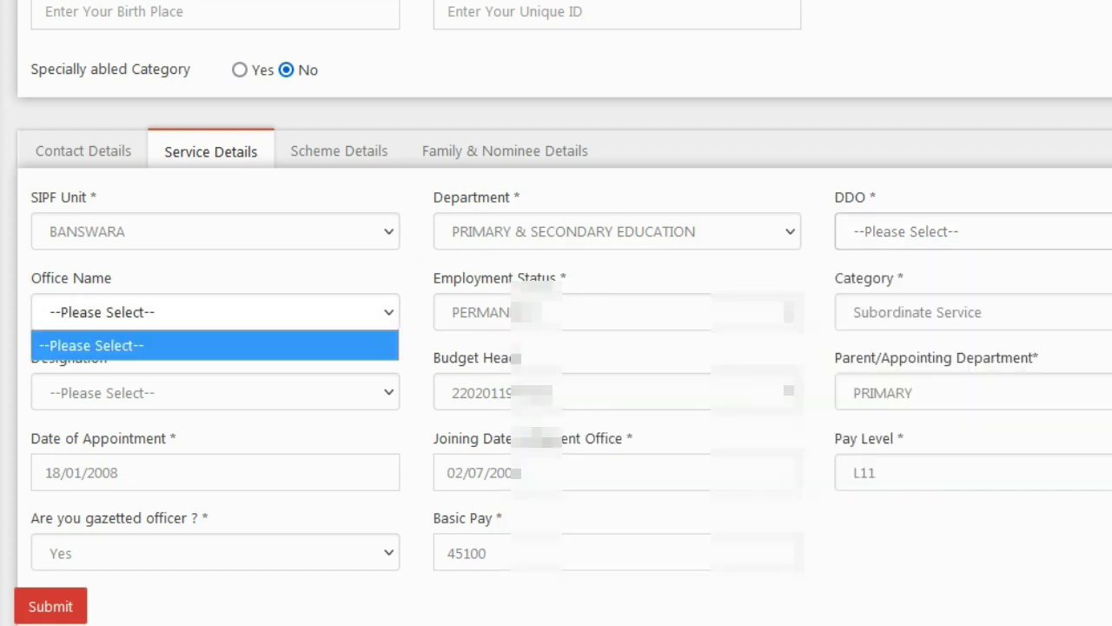
{"action": "key", "text": "Escape"}
{"action": "key", "text": "Tab"}
{"action": "key", "text": "Tab"}
{"action": "key", "text": "alt+Down"}
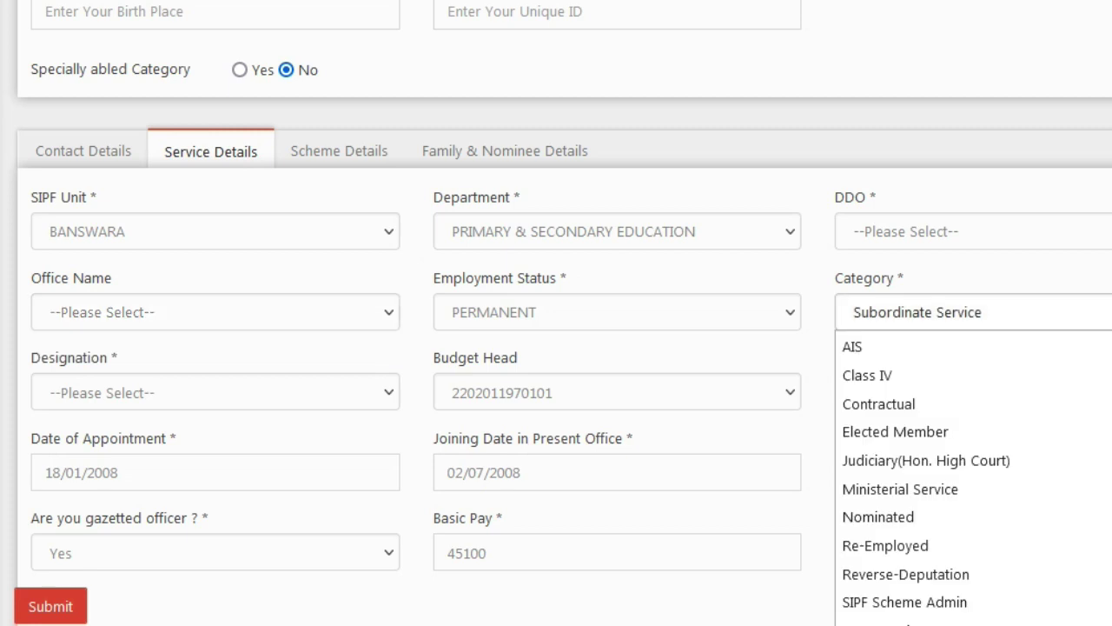
{"action": "key", "text": "Down"}
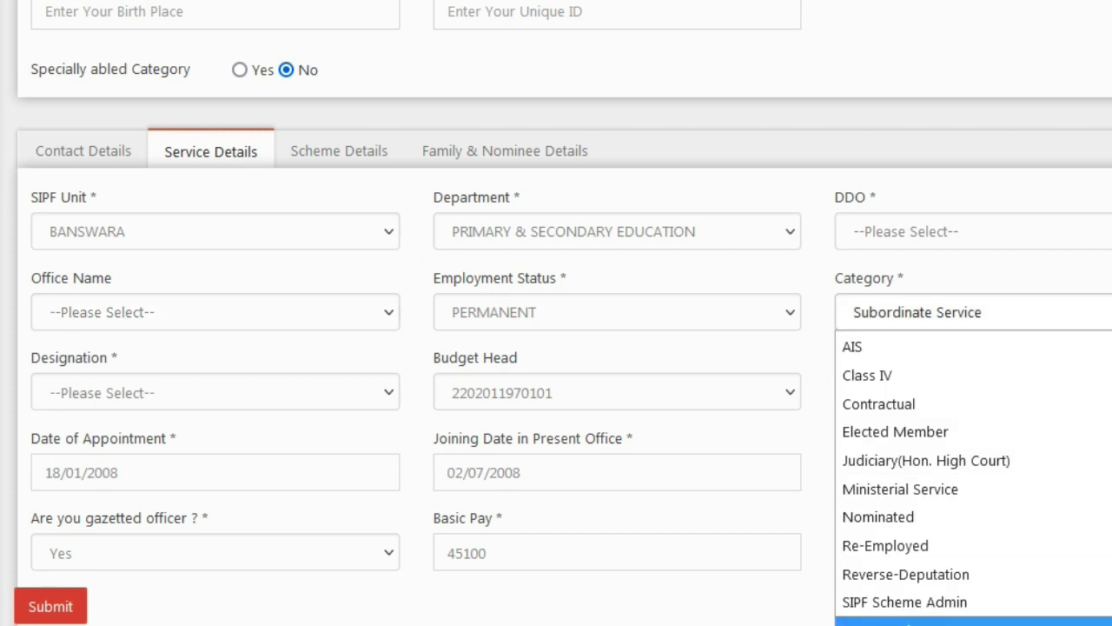
{"action": "key", "text": "Return"}
{"action": "key", "text": "alt+Down"}
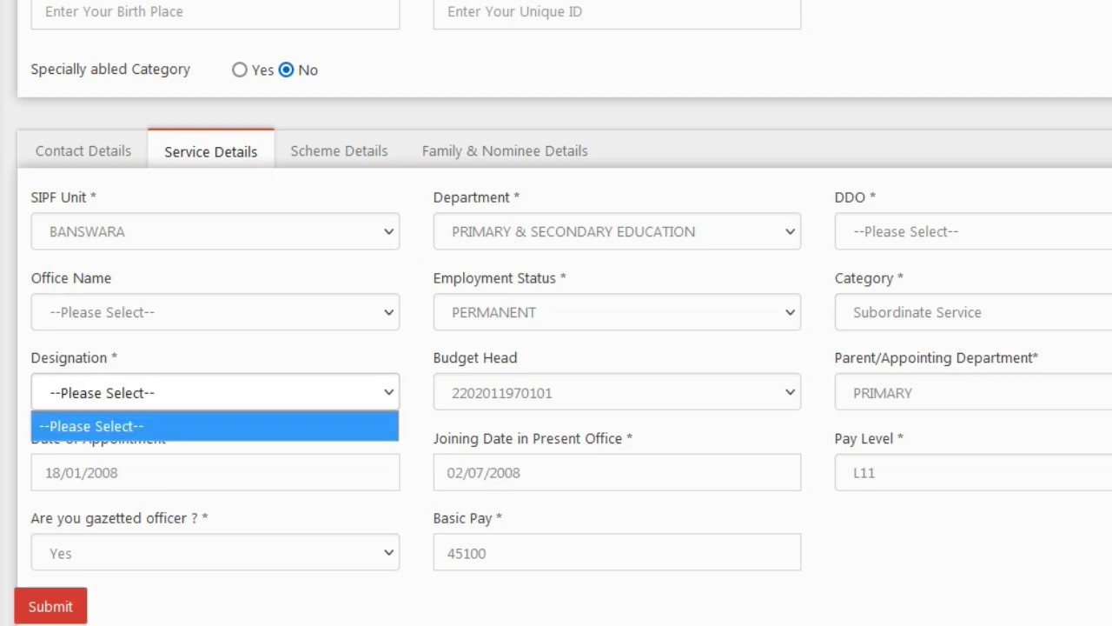
{"action": "key", "text": "Escape"}
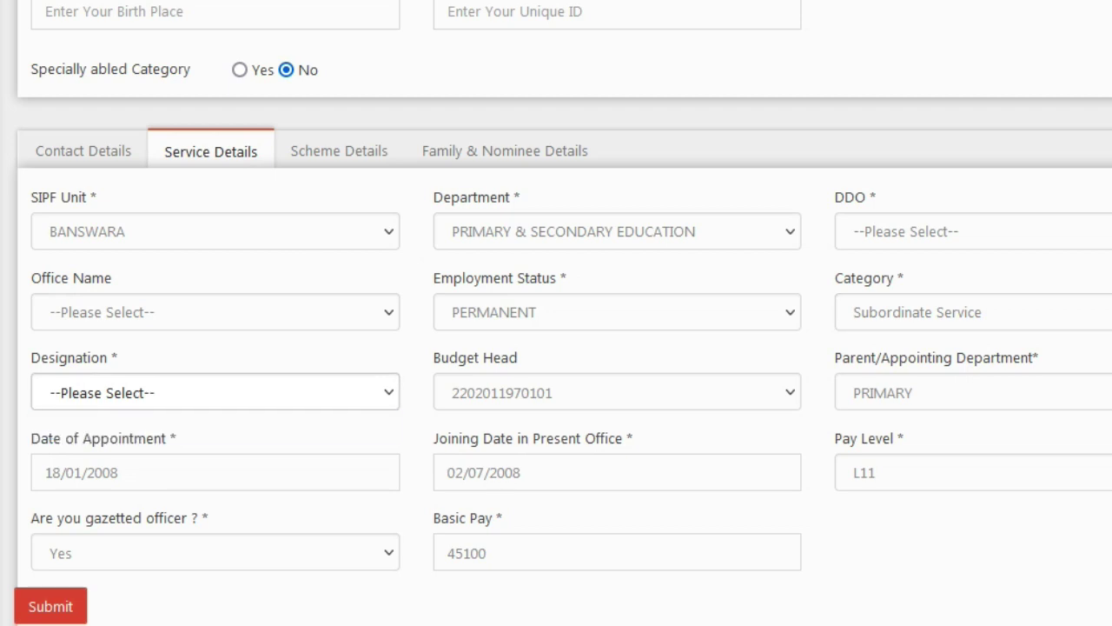
{"action": "key", "text": "alt+Down"}
{"action": "key", "text": "Escape"}
{"action": "key", "text": "alt+Down"}
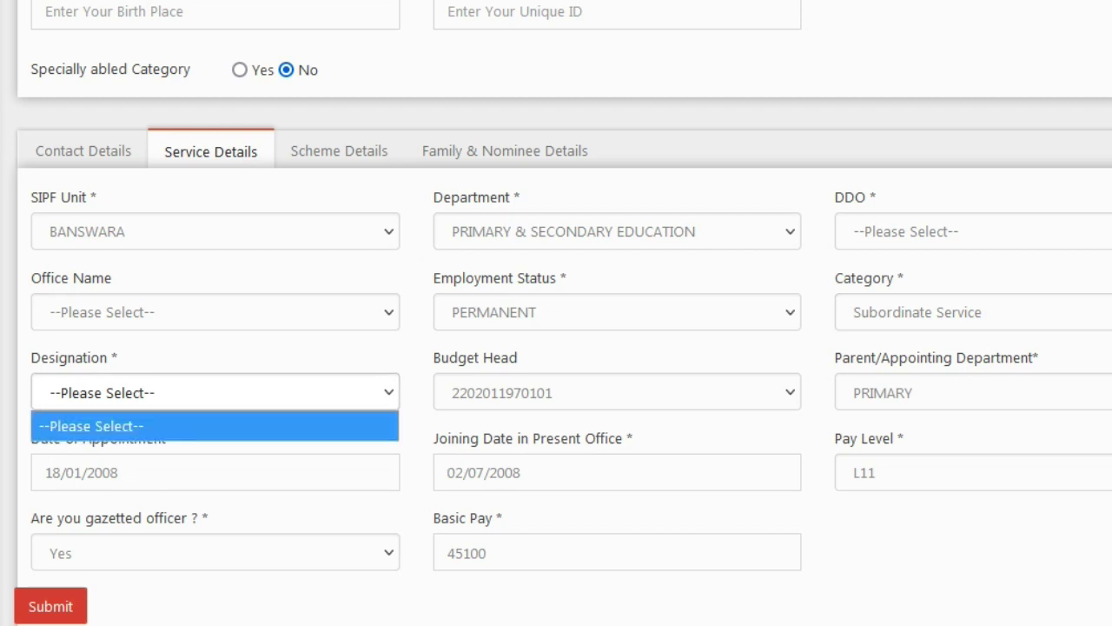
{"action": "key", "text": "Escape"}
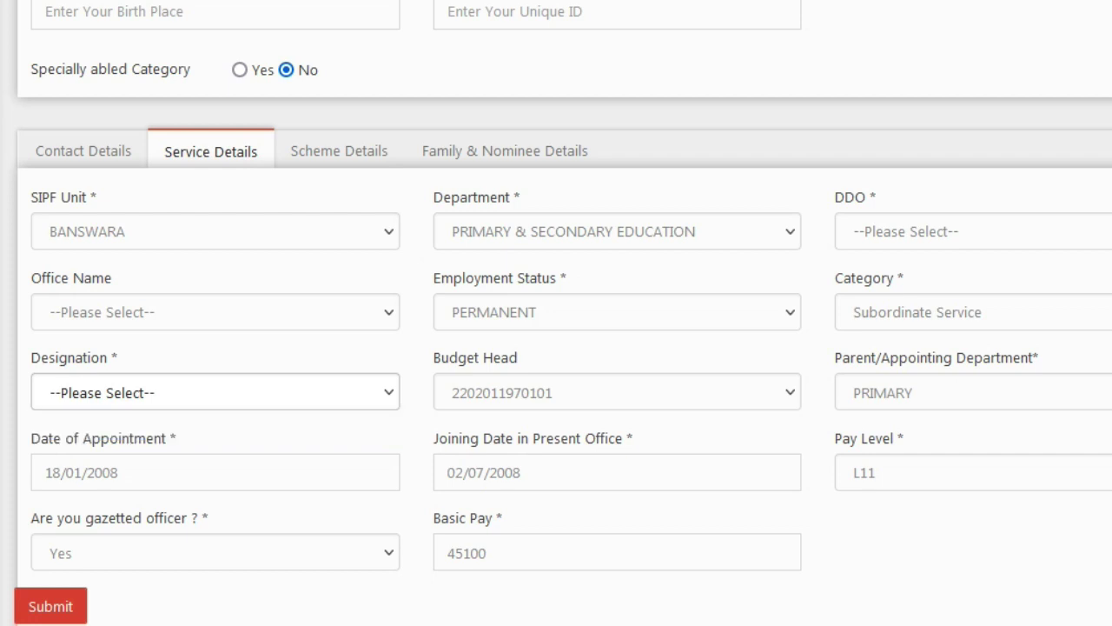
{"action": "key", "text": "alt+Down"}
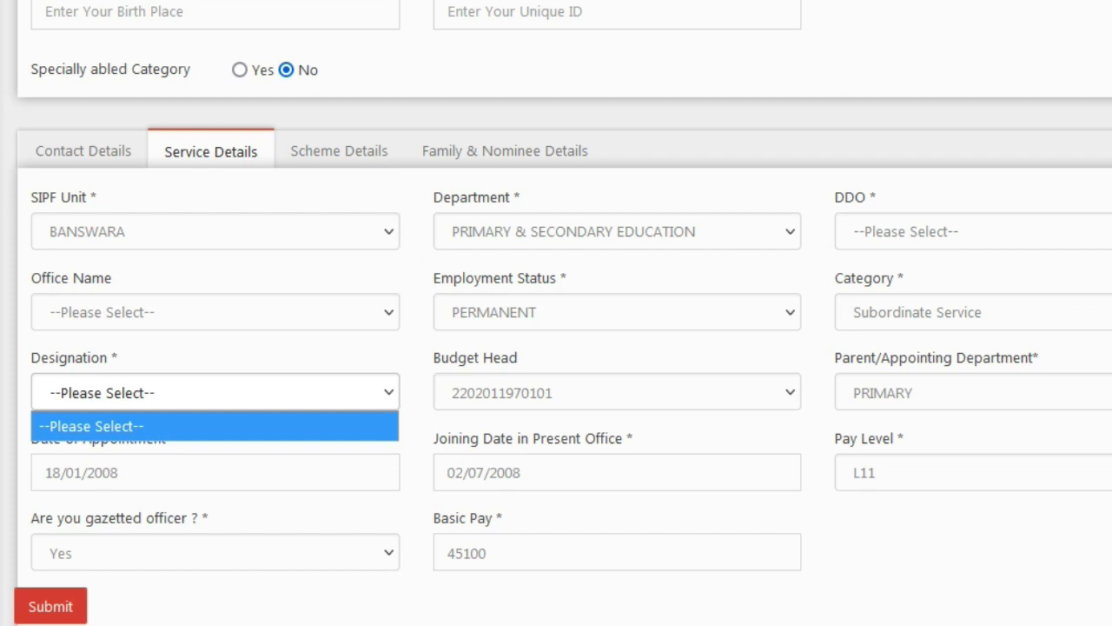
{"action": "key", "text": "Escape"}
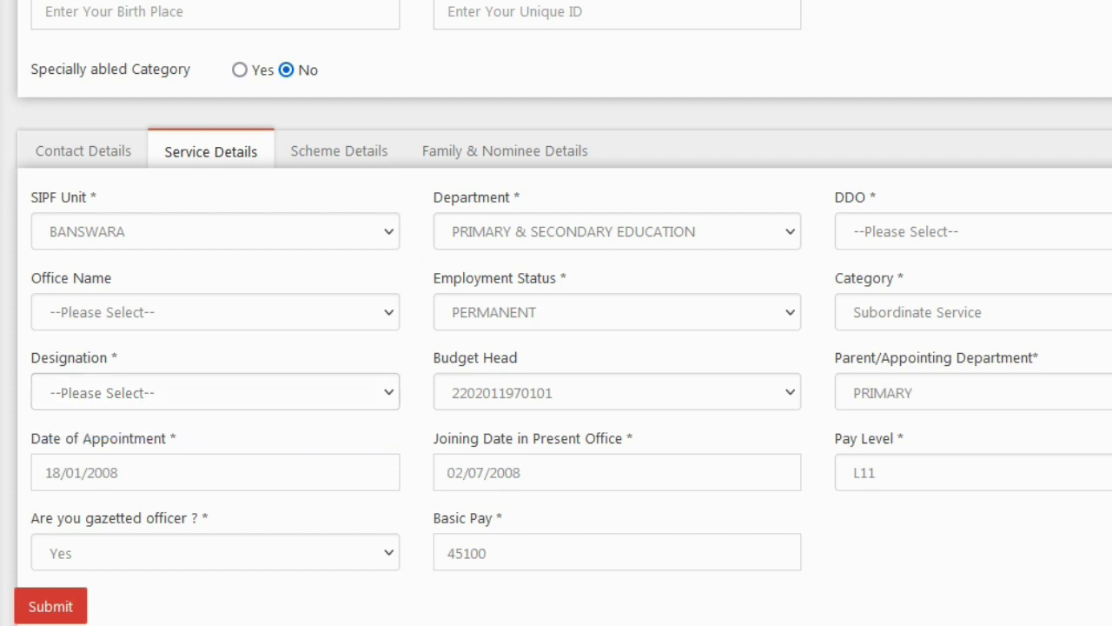